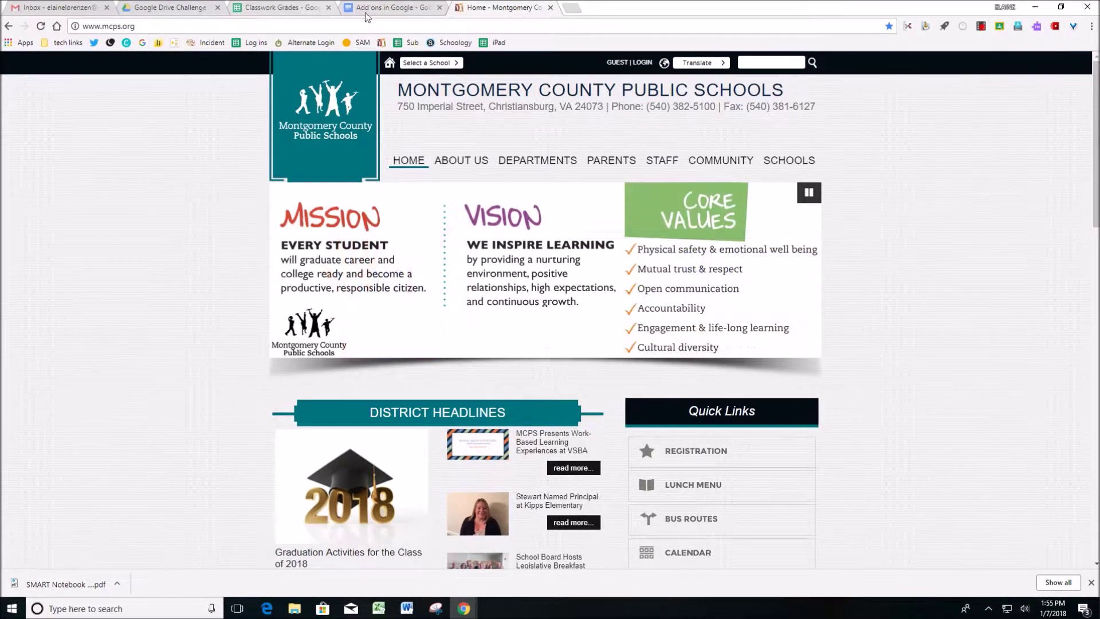
# - Switch to the "Add ons in Google" document and bring up the gallery for getting new add-ons
pyautogui.click(371, 10)
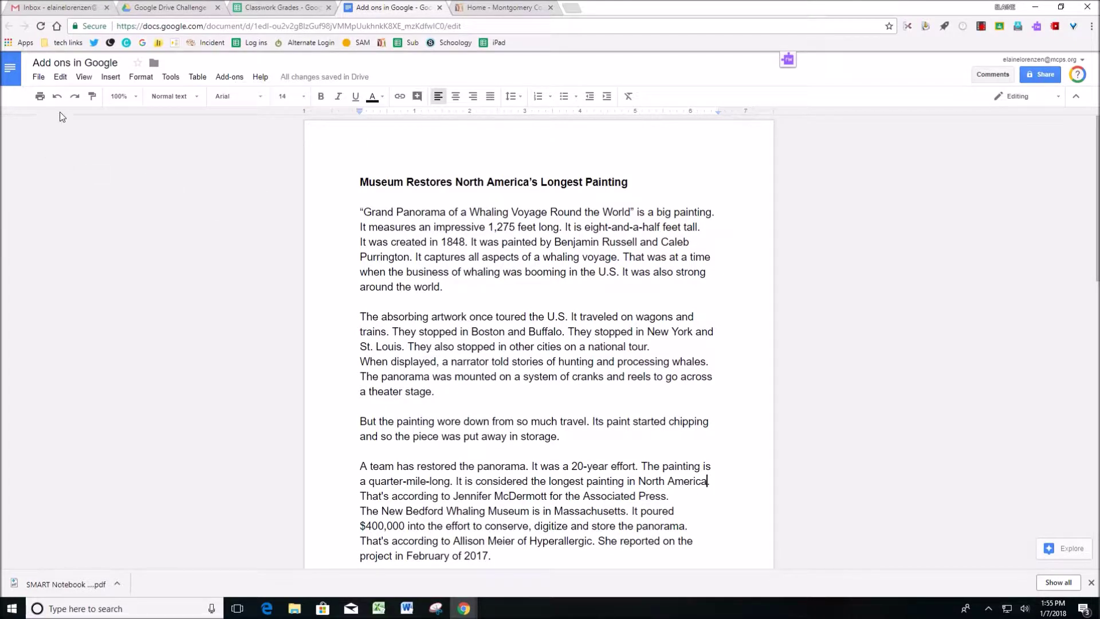
pyautogui.click(228, 79)
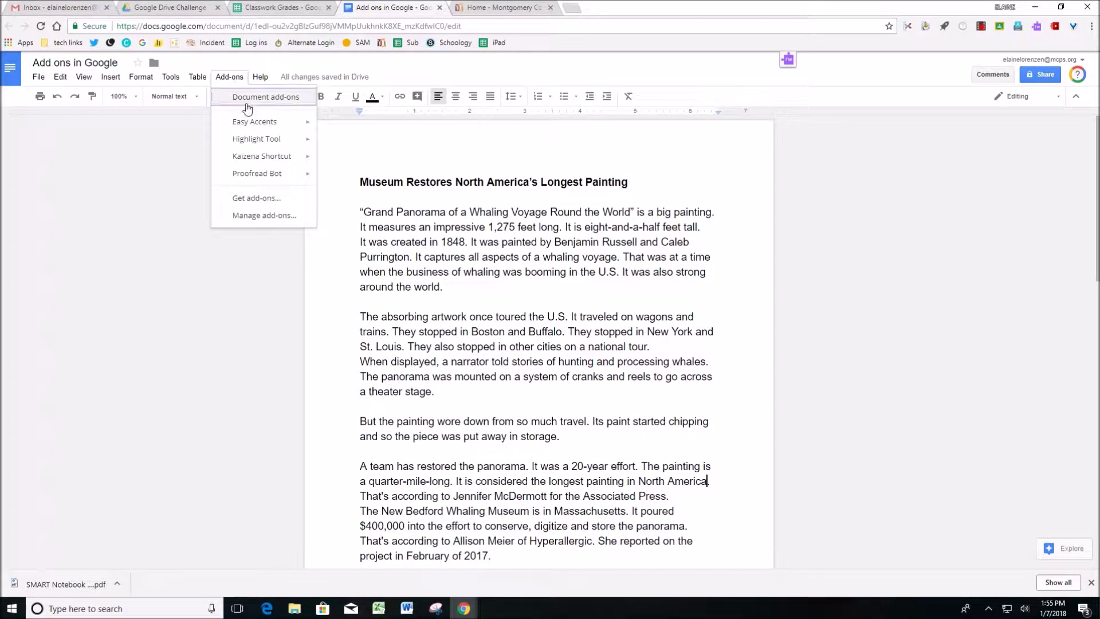
pyautogui.moveTo(264, 176)
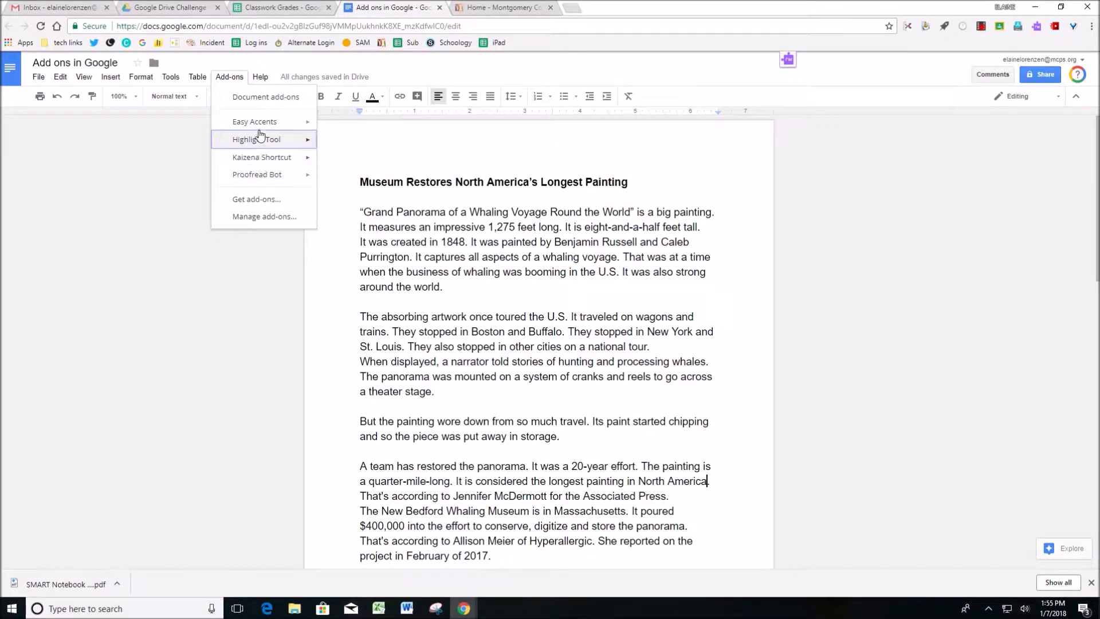
pyautogui.moveTo(260, 131)
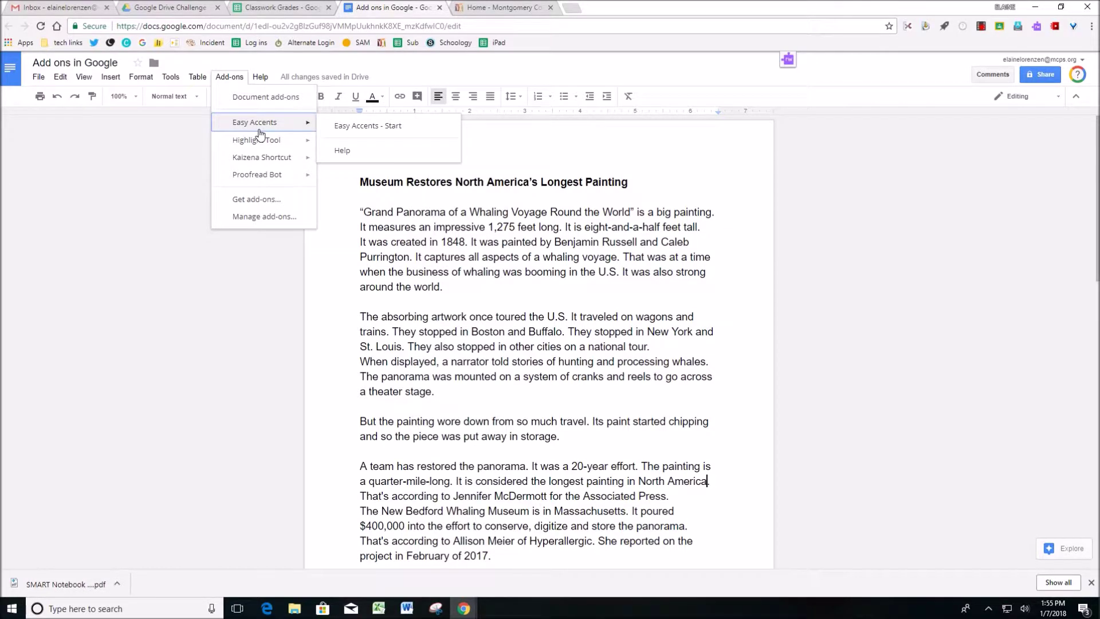
pyautogui.click(265, 201)
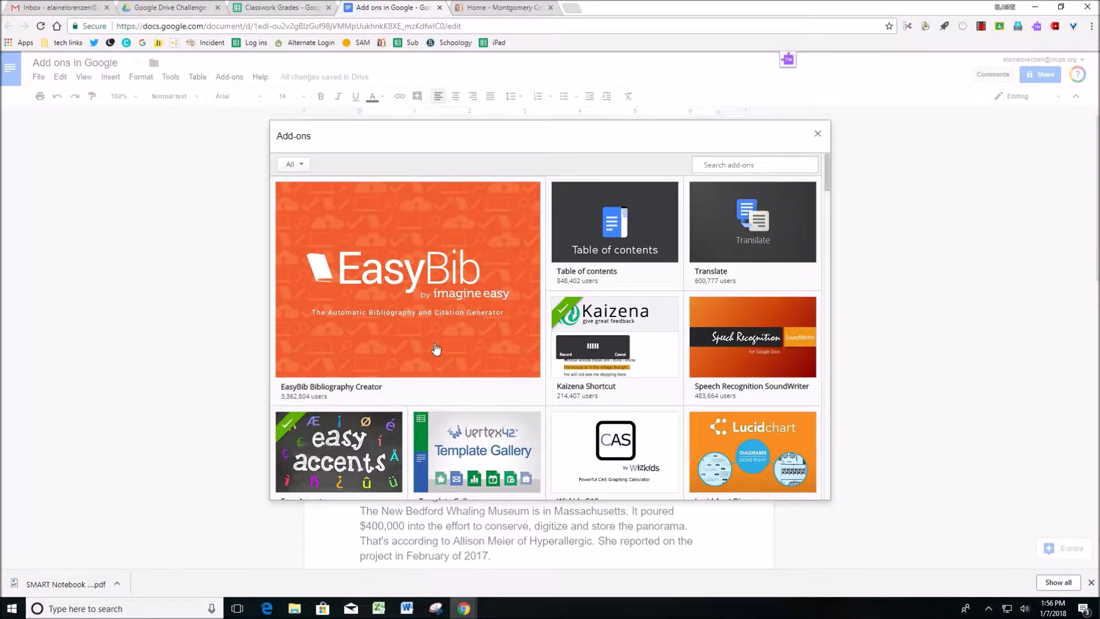
# - View the details of the Easy Accents add-on in the gallery and close the gallery
pyautogui.moveTo(437, 347)
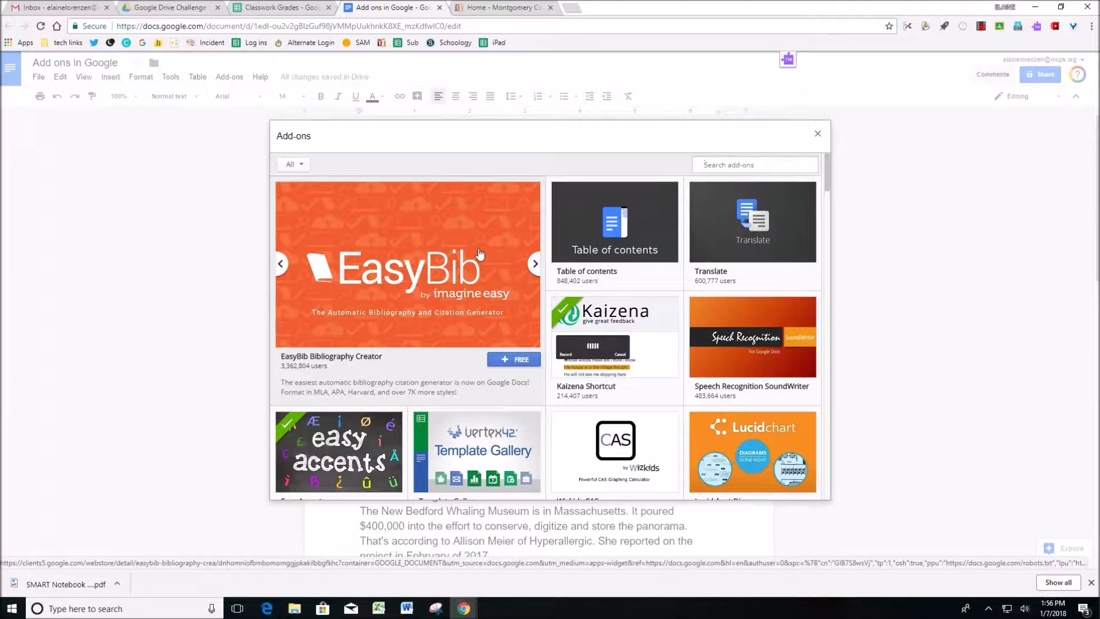
pyautogui.moveTo(354, 470)
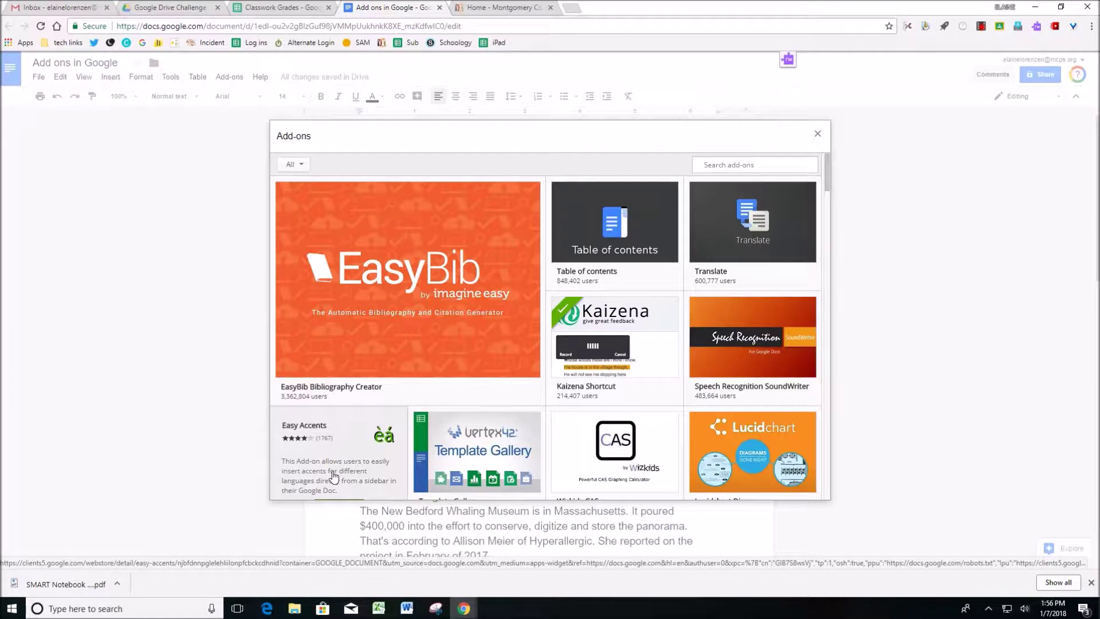
pyautogui.click(333, 476)
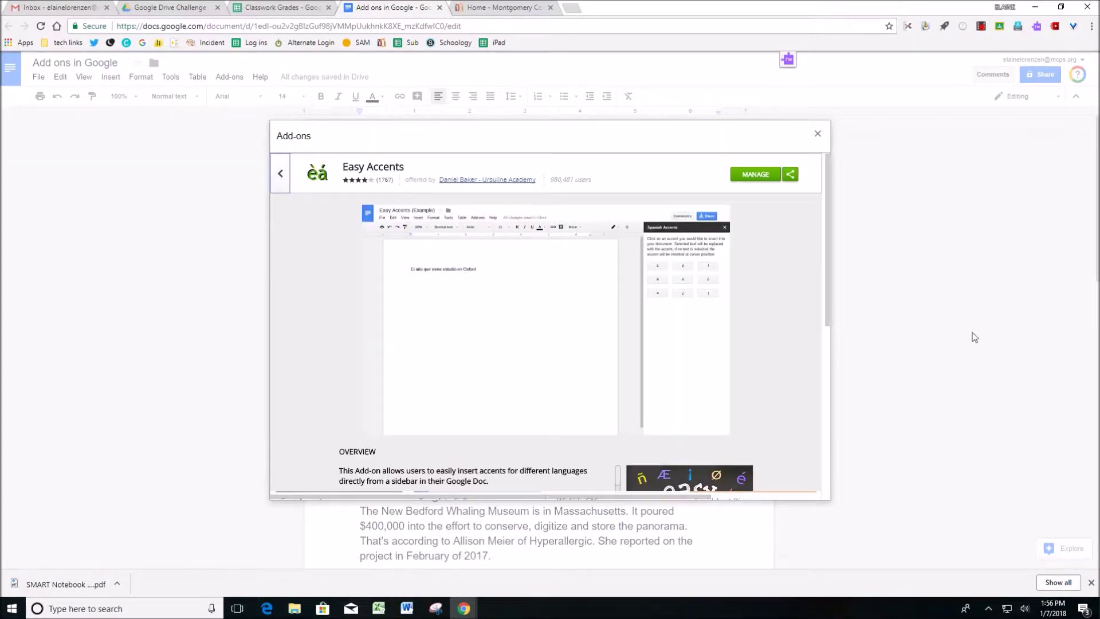
pyautogui.click(819, 134)
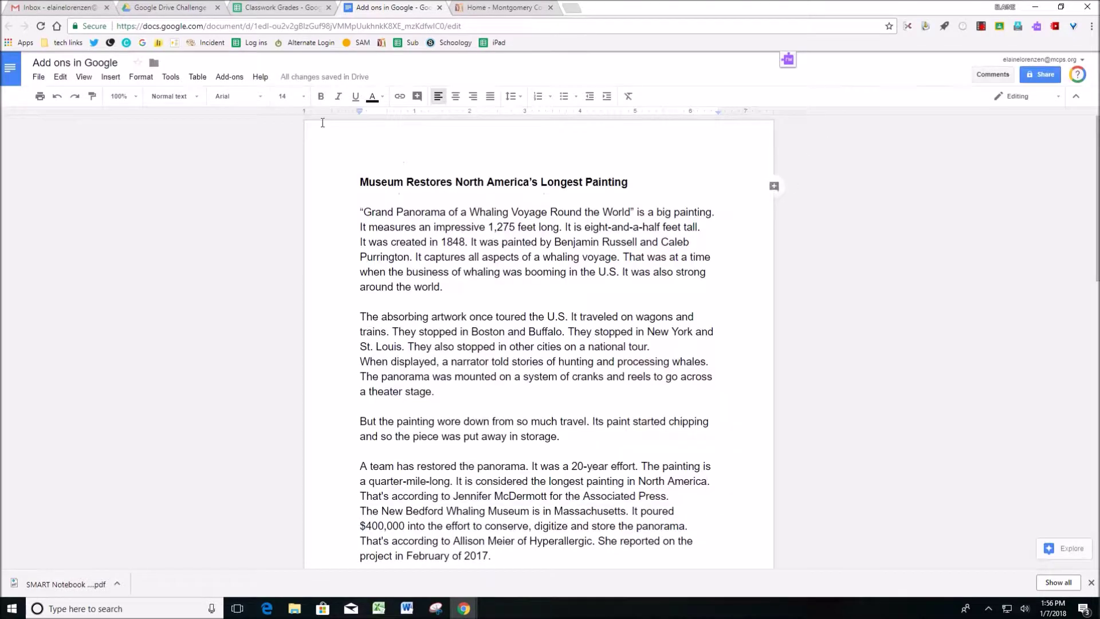
# - Reopen the document's add-on gallery and search it for "extensis fonts"
pyautogui.click(229, 76)
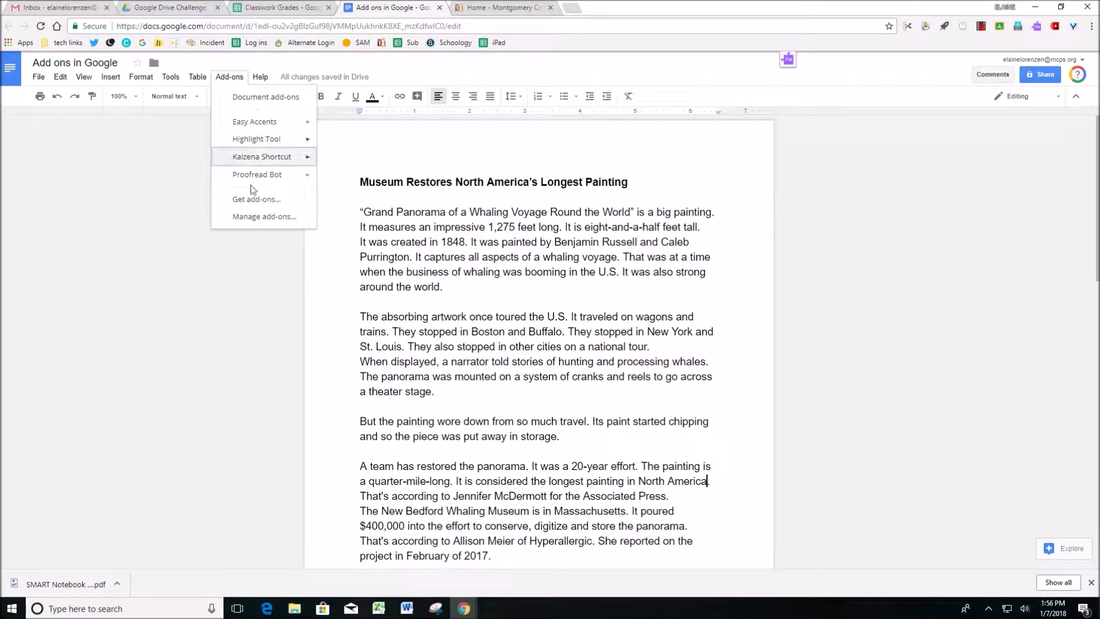
pyautogui.click(238, 199)
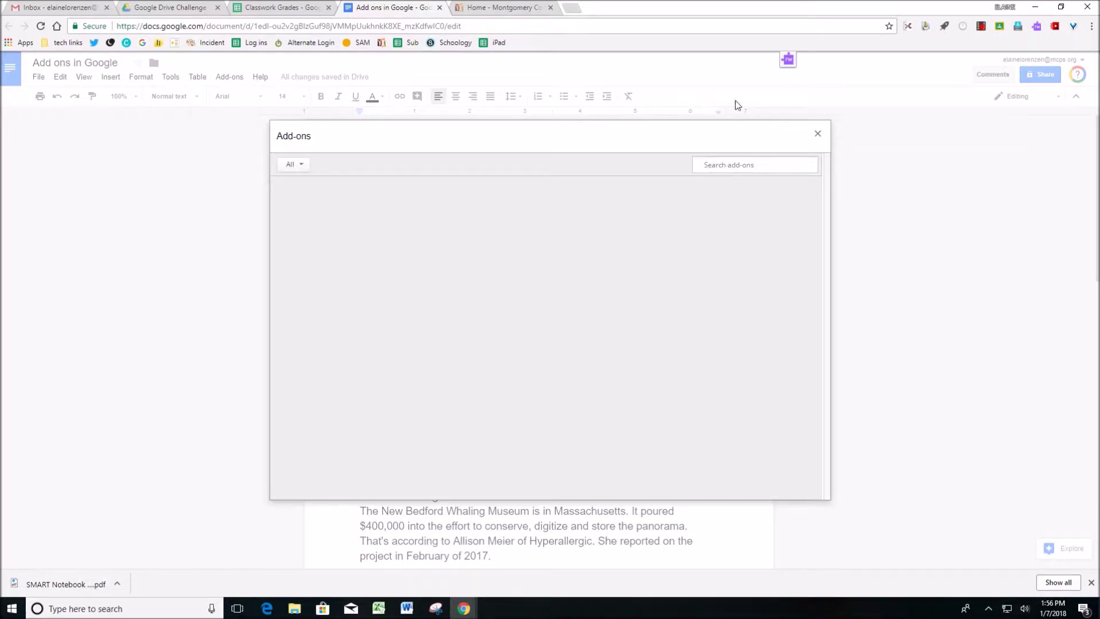
pyautogui.write('extensis fonts')
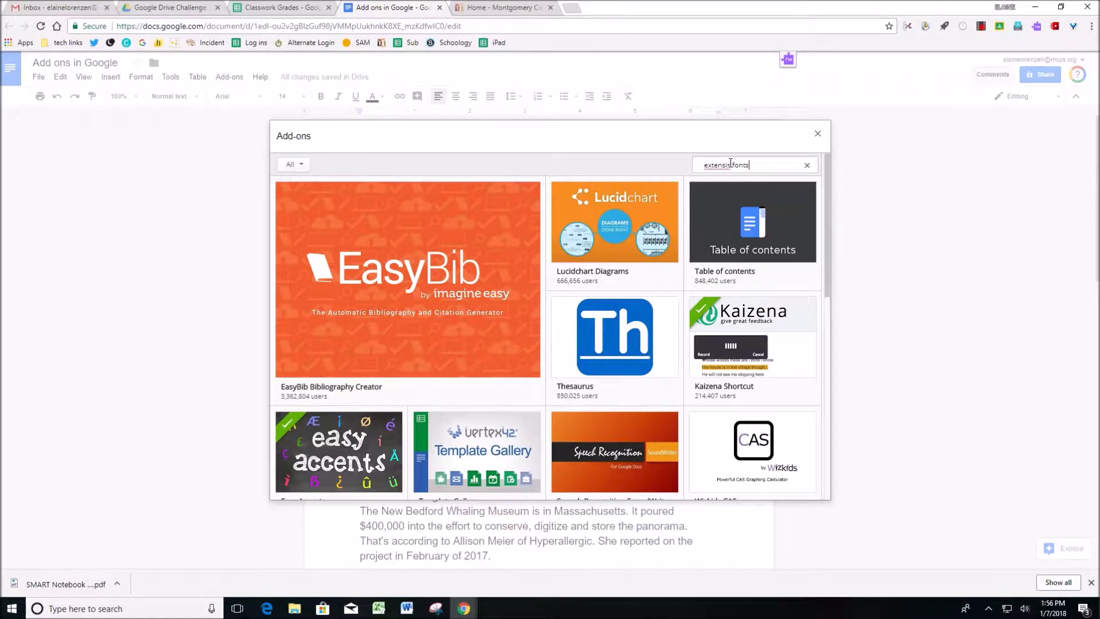
pyautogui.press('Return')
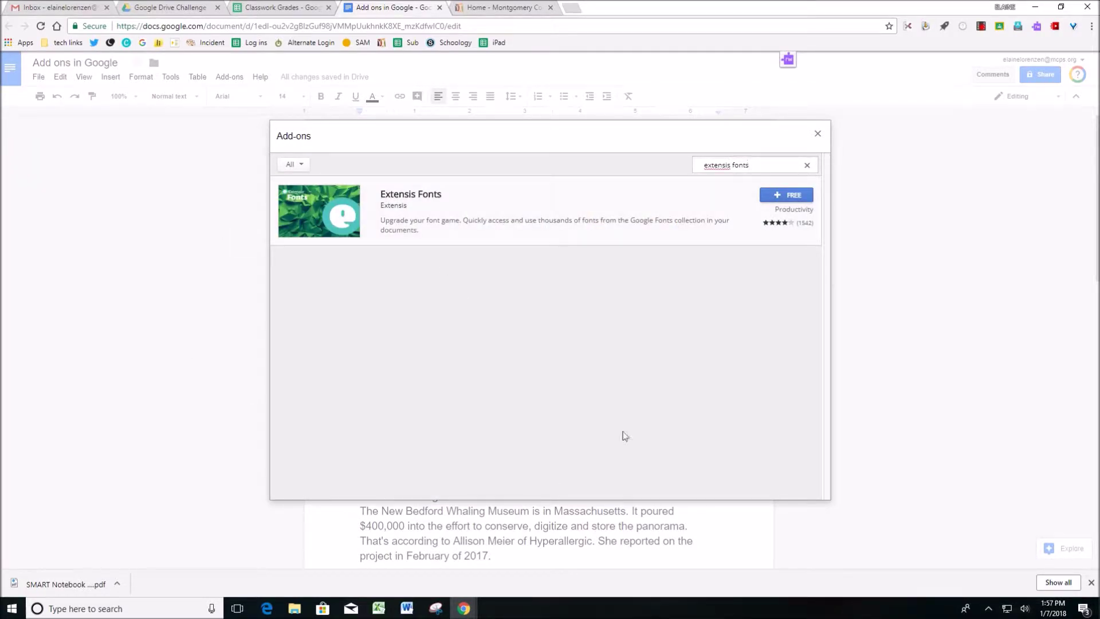
# - Install the free Extensis Fonts add-on with the listed school account and allow the permissions it requests
pyautogui.click(788, 198)
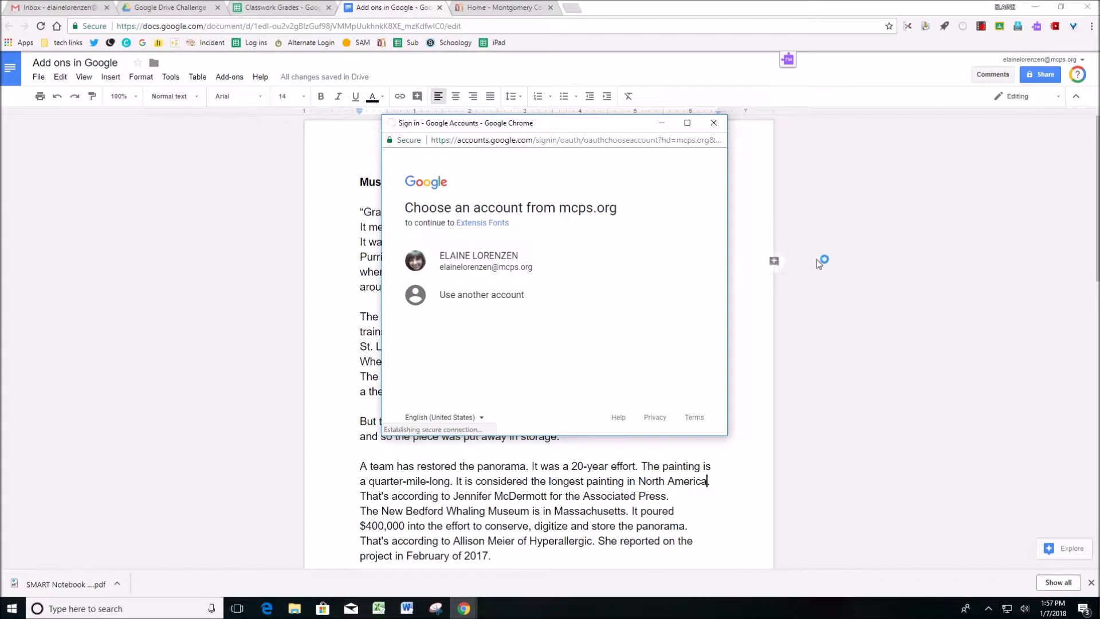
pyautogui.click(473, 265)
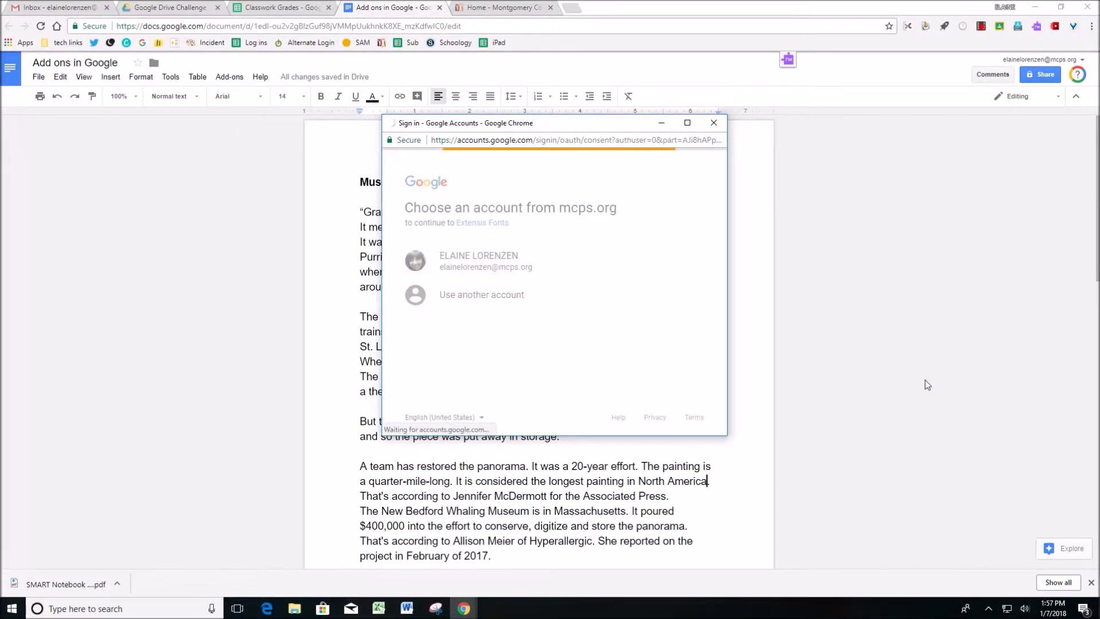
pyautogui.scroll(-2, 719, 273)
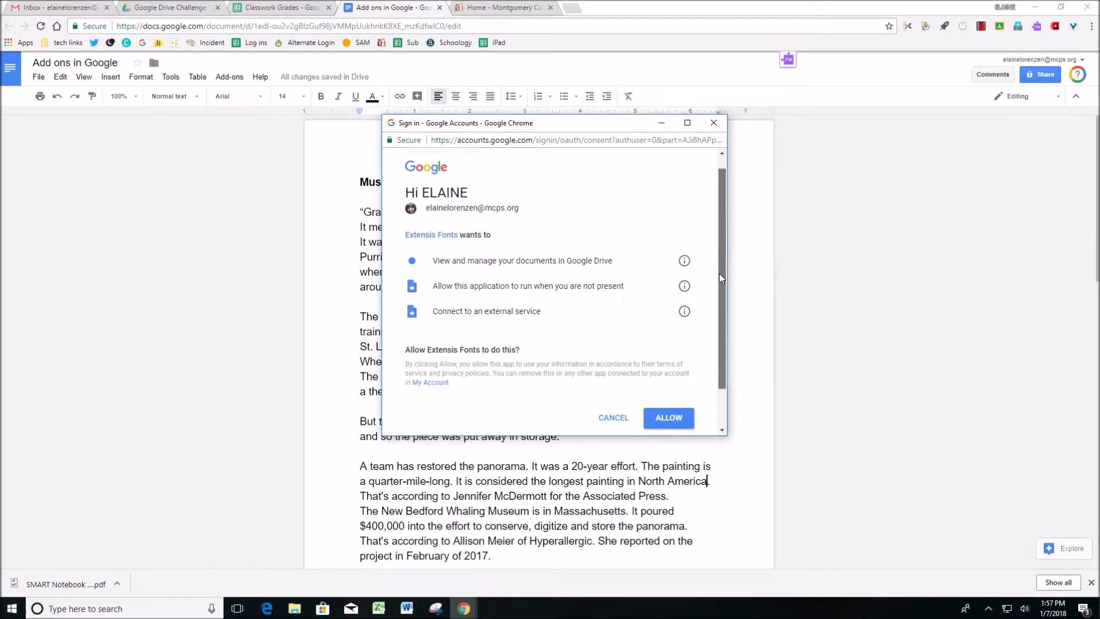
pyautogui.click(676, 374)
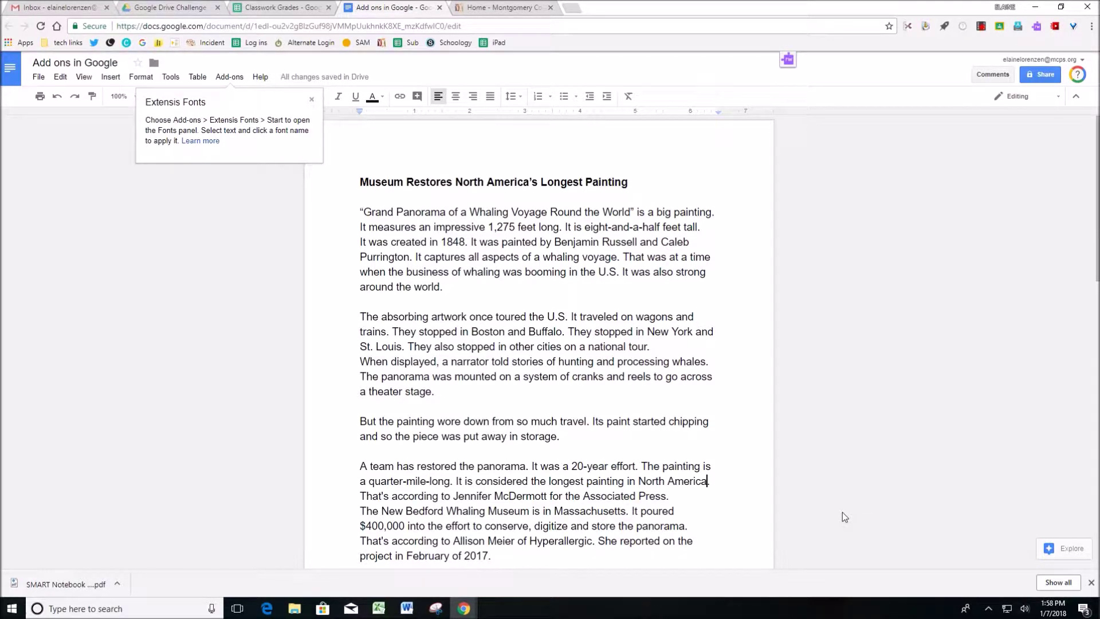
# - Use the Extensis Fonts add-on to set the paragraph starting "But the painting wore down" in Bilbo Swash Caps, and close the add-on
pyautogui.click(226, 80)
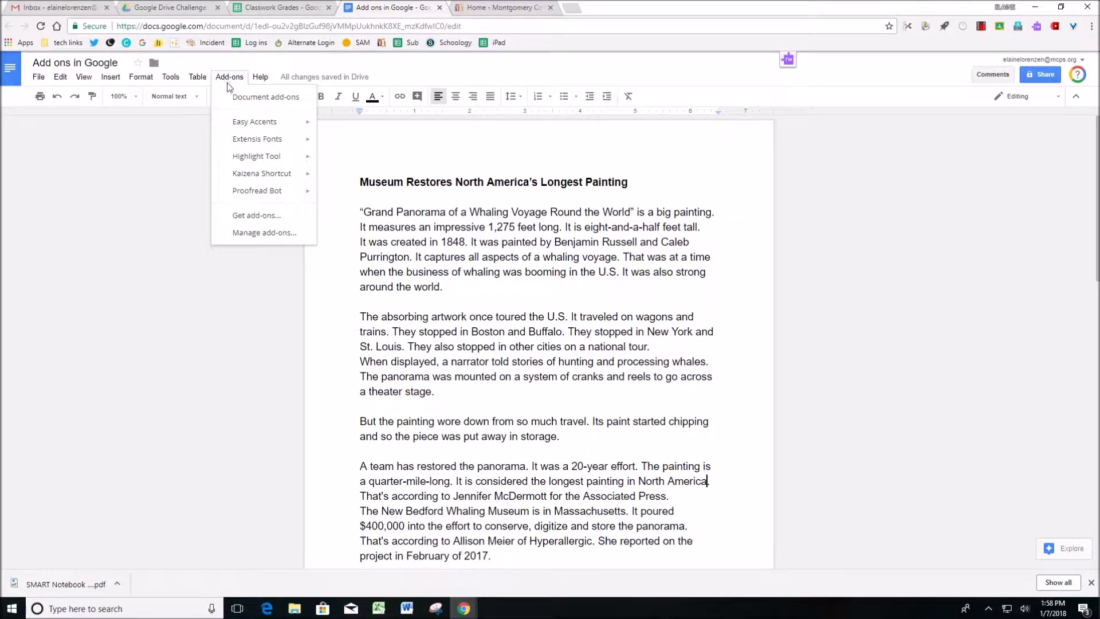
pyautogui.moveTo(248, 144)
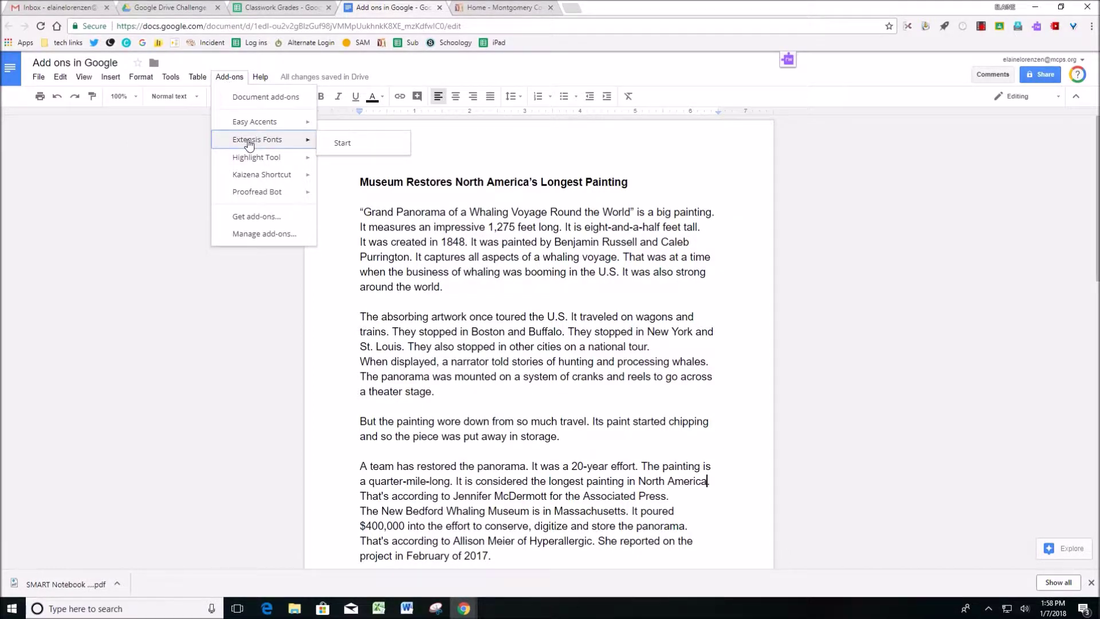
pyautogui.click(342, 143)
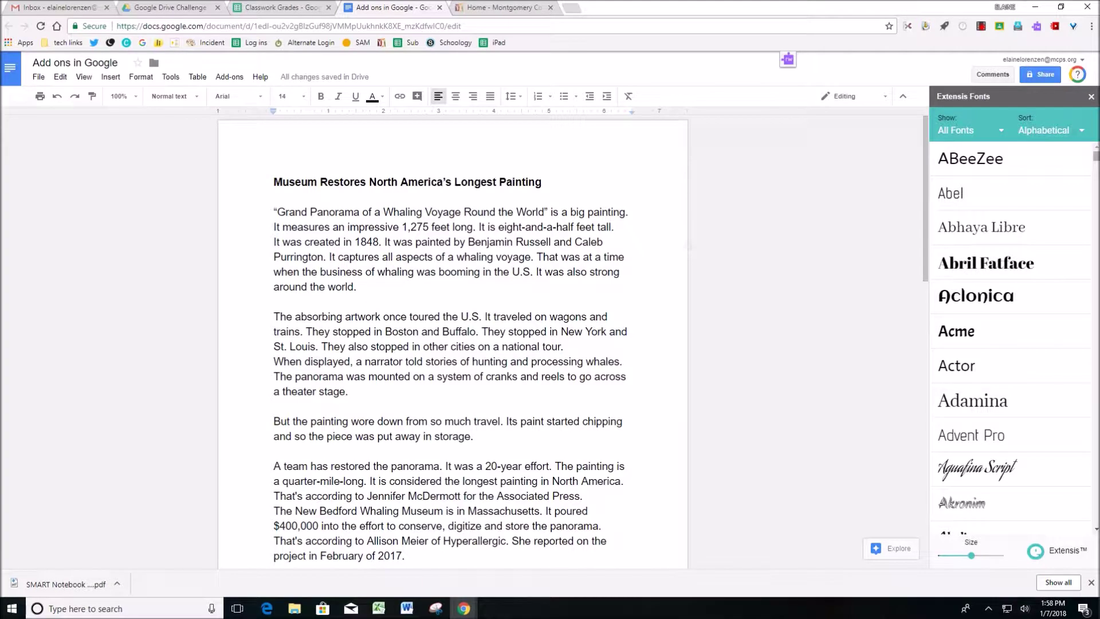
pyautogui.scroll(-20, 1011, 338)
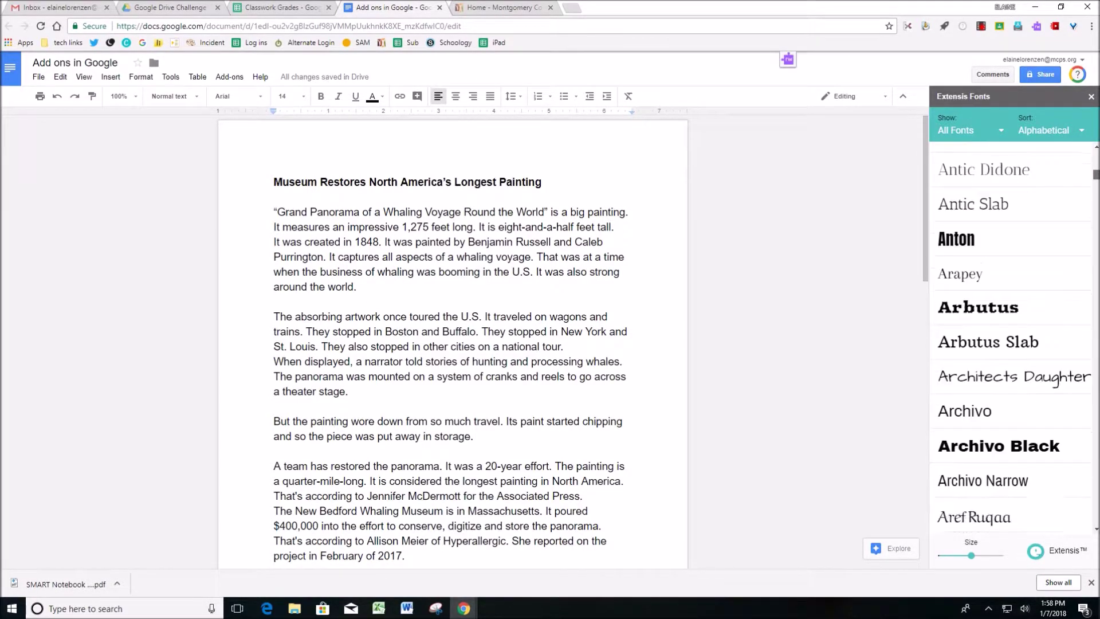
pyautogui.scroll(-20, 1011, 338)
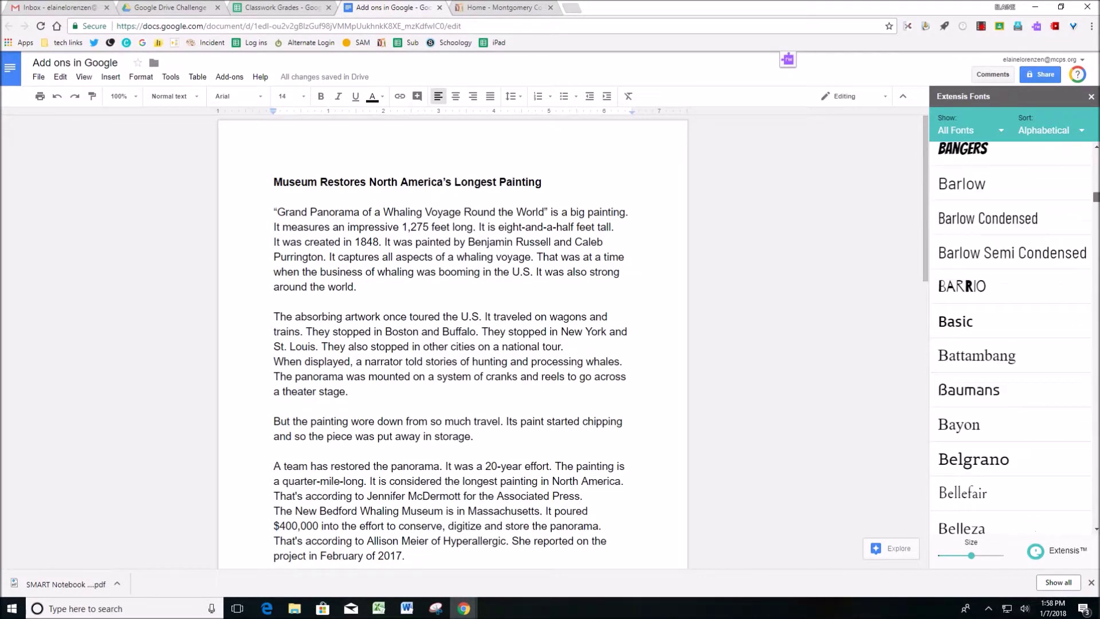
pyautogui.scroll(-1, 1011, 338)
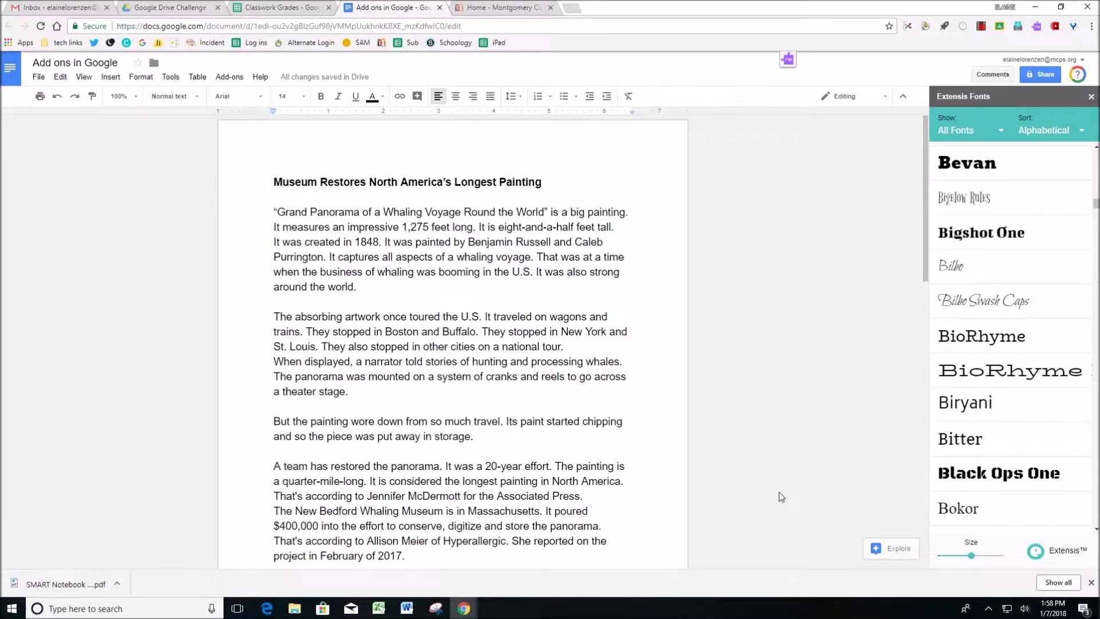
pyautogui.moveTo(272, 421)
pyautogui.mouseDown()
pyautogui.moveTo(456, 423)
pyautogui.moveTo(475, 433)
pyautogui.mouseUp()
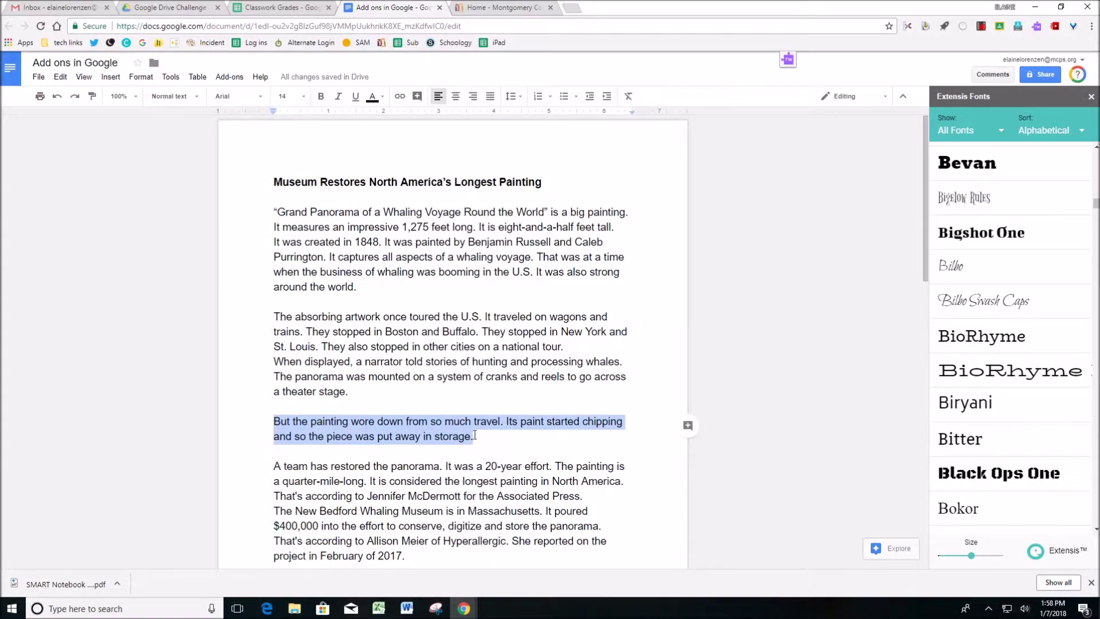
pyautogui.doubleClick(1014, 301)
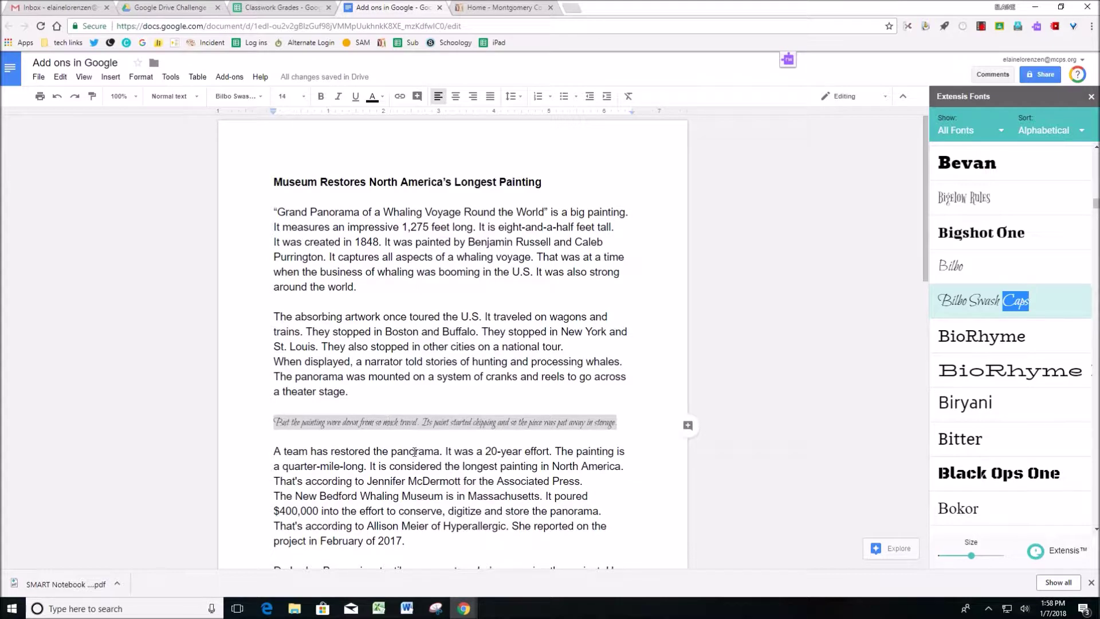
pyautogui.click(743, 394)
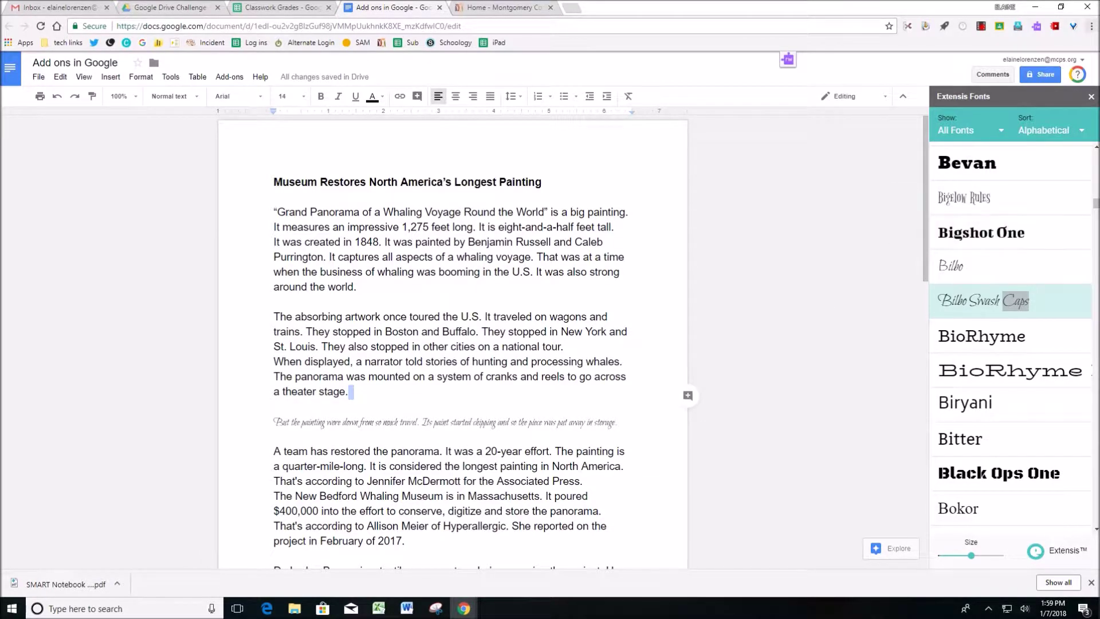
pyautogui.click(1091, 97)
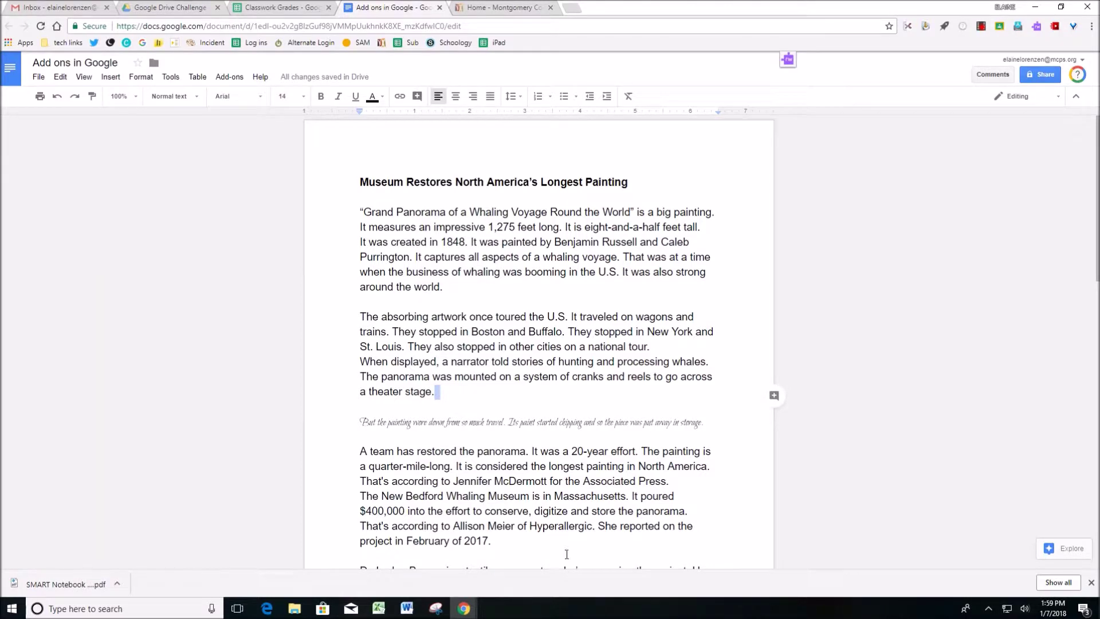
# - Start the Highlight Tool add-on and mark the word "absorbing" in the second paragraph with the red Spelling Error highlighter
pyautogui.click(229, 78)
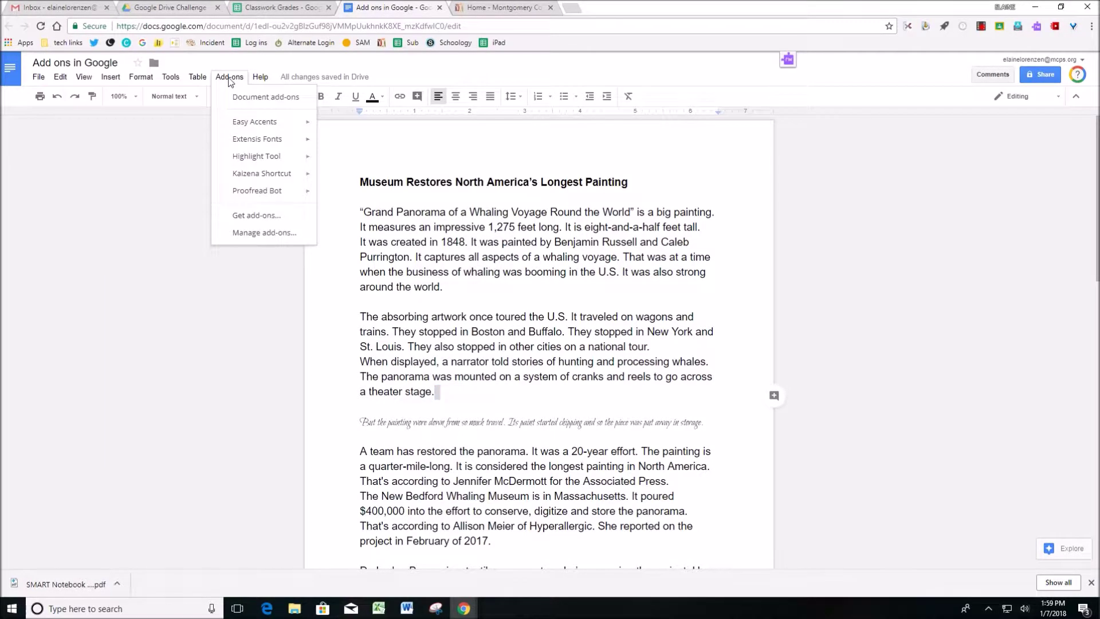
pyautogui.moveTo(285, 160)
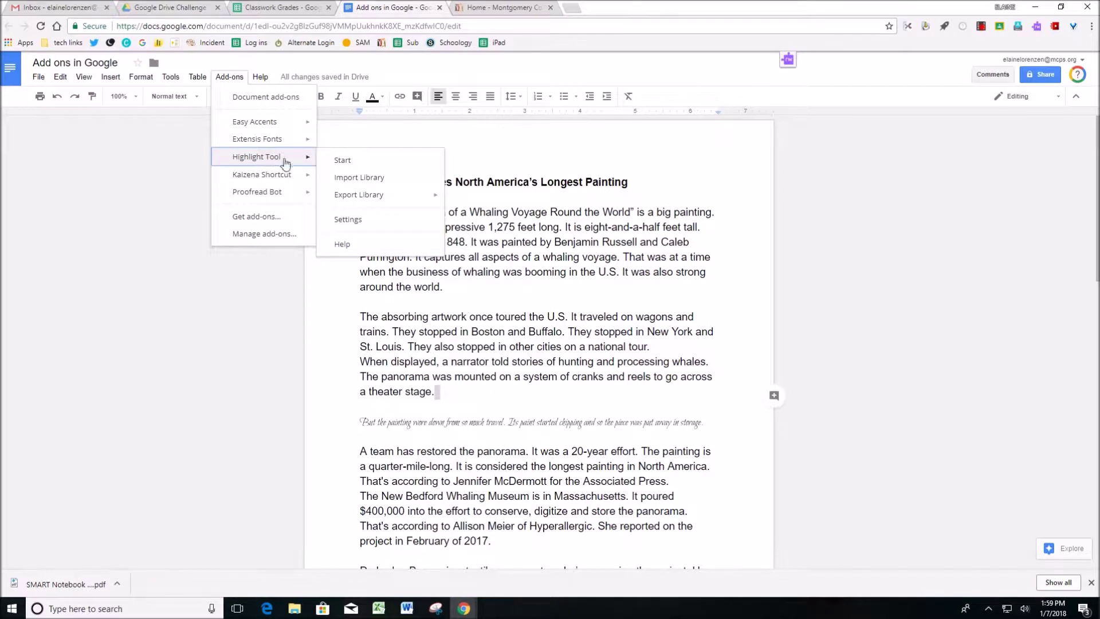
pyautogui.click(340, 162)
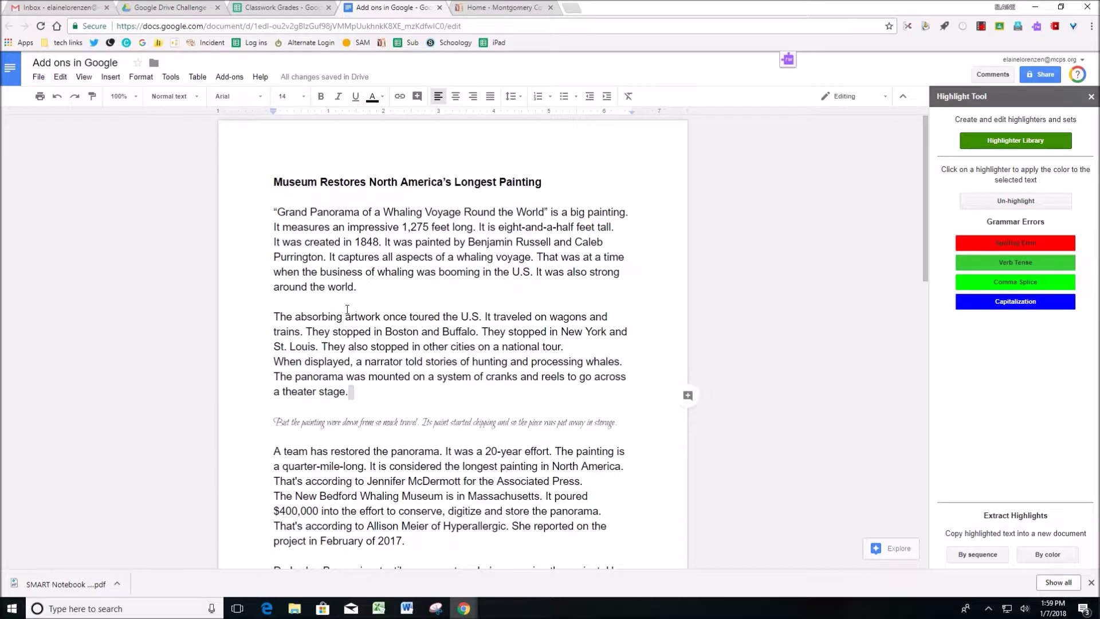
pyautogui.moveTo(341, 316); pyautogui.dragTo(294, 313)
pyautogui.click(1000, 243)
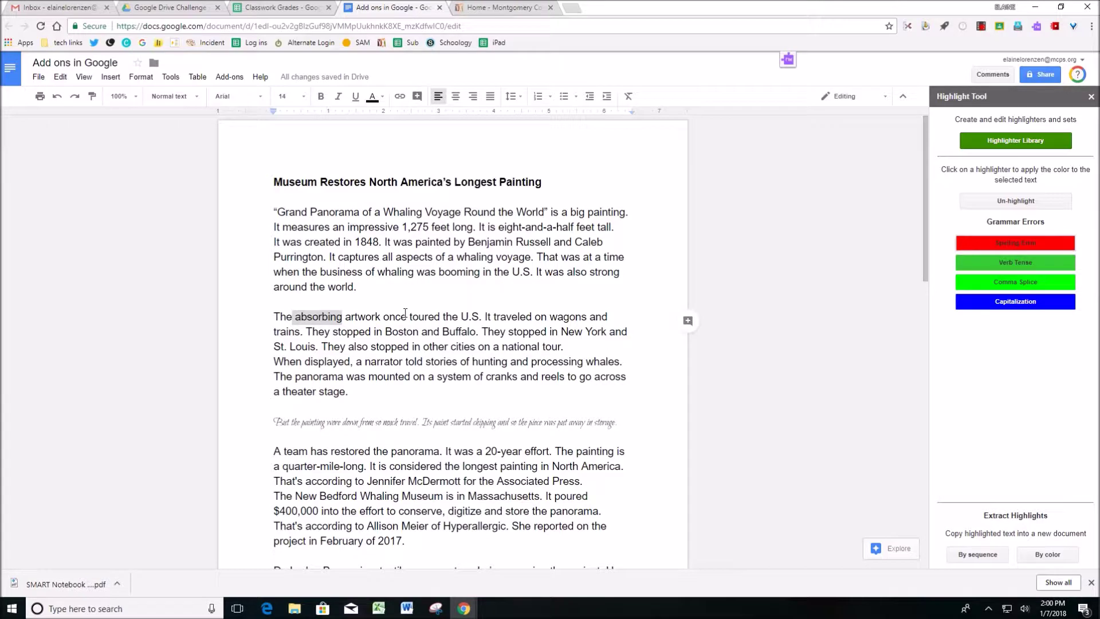
pyautogui.click(640, 402)
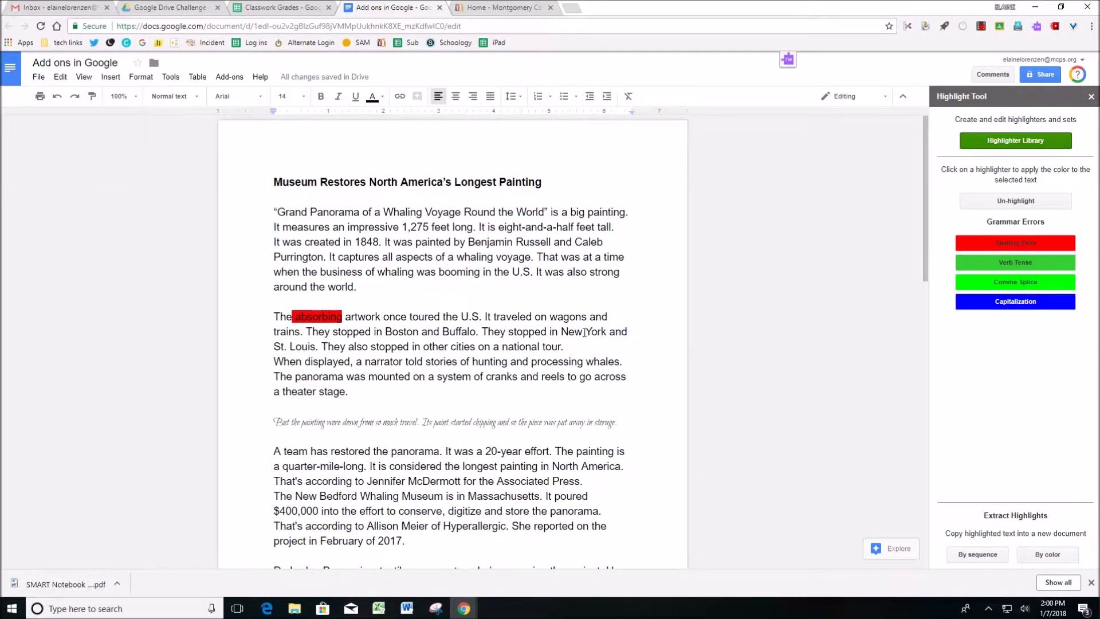
# - Mark "topped" of the word "stopped" in "They stopped in New York" with the green Verb Tense highlighter
pyautogui.moveTo(547, 331); pyautogui.dragTo(509, 332)
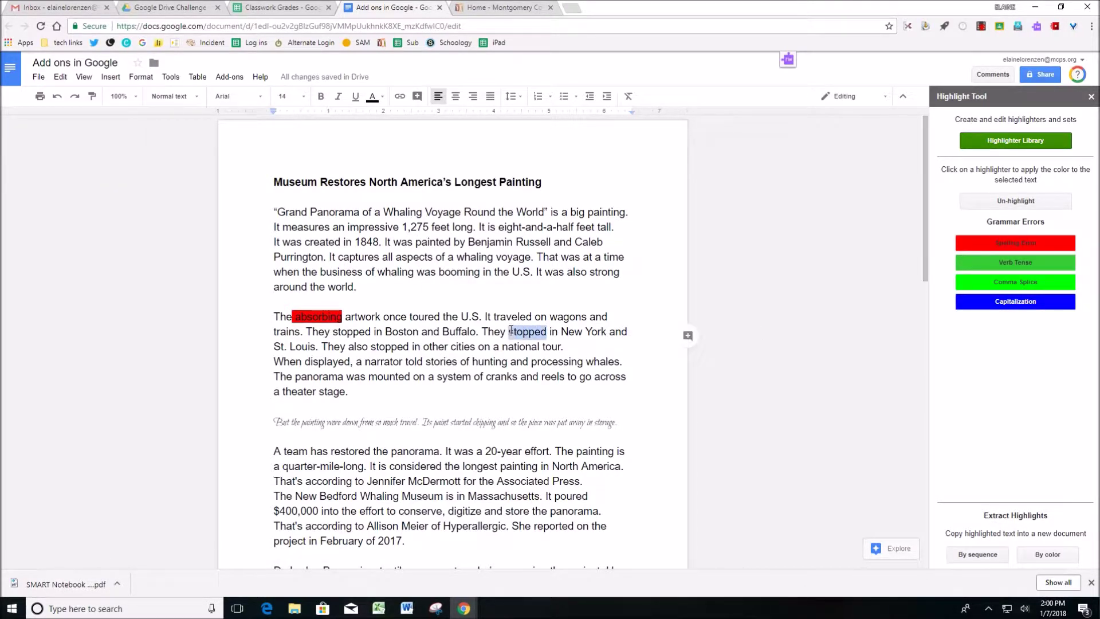
pyautogui.click(983, 247)
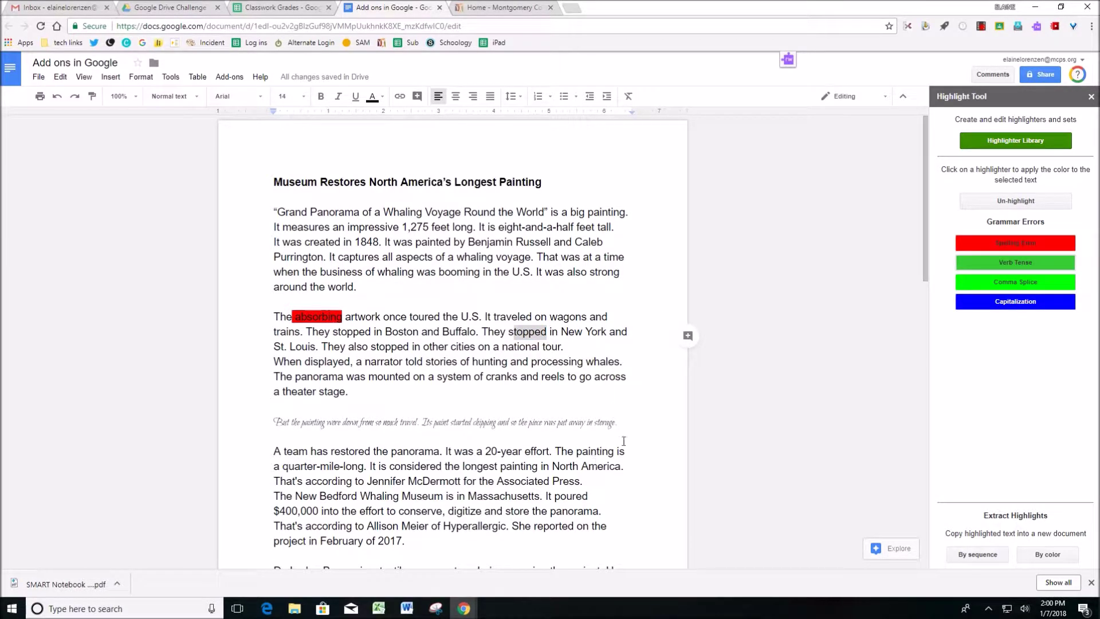
pyautogui.click(598, 392)
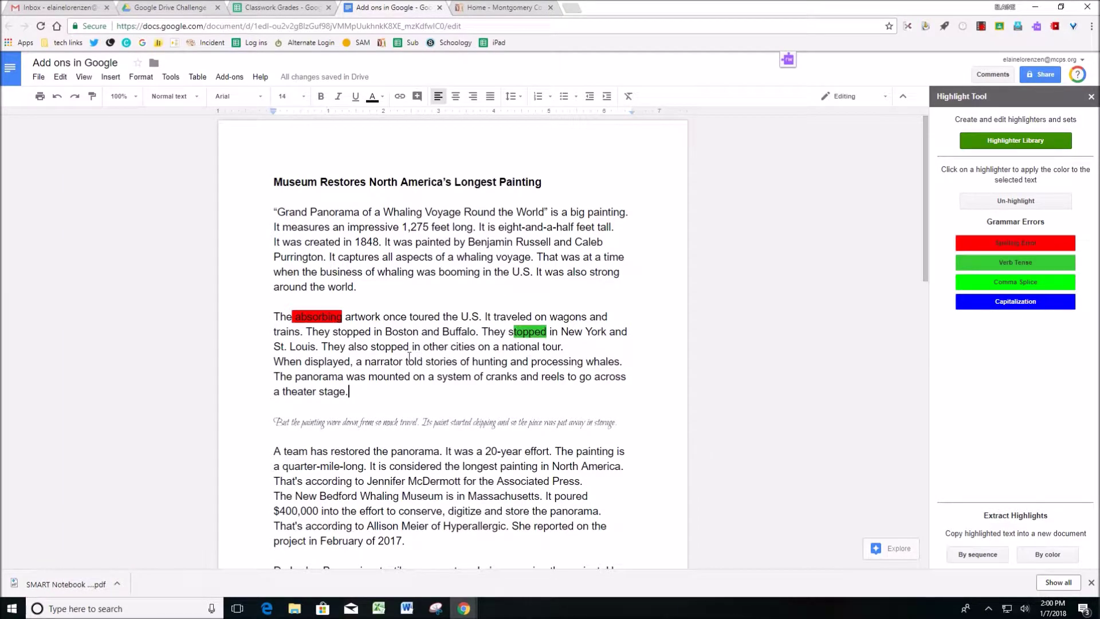
# - Mark "displayed, a" with the Comma Splice highlighter and "Hyperallergic" with the blue Capitalization highlighter
pyautogui.moveTo(359, 362); pyautogui.dragTo(304, 362)
pyautogui.click(1063, 276)
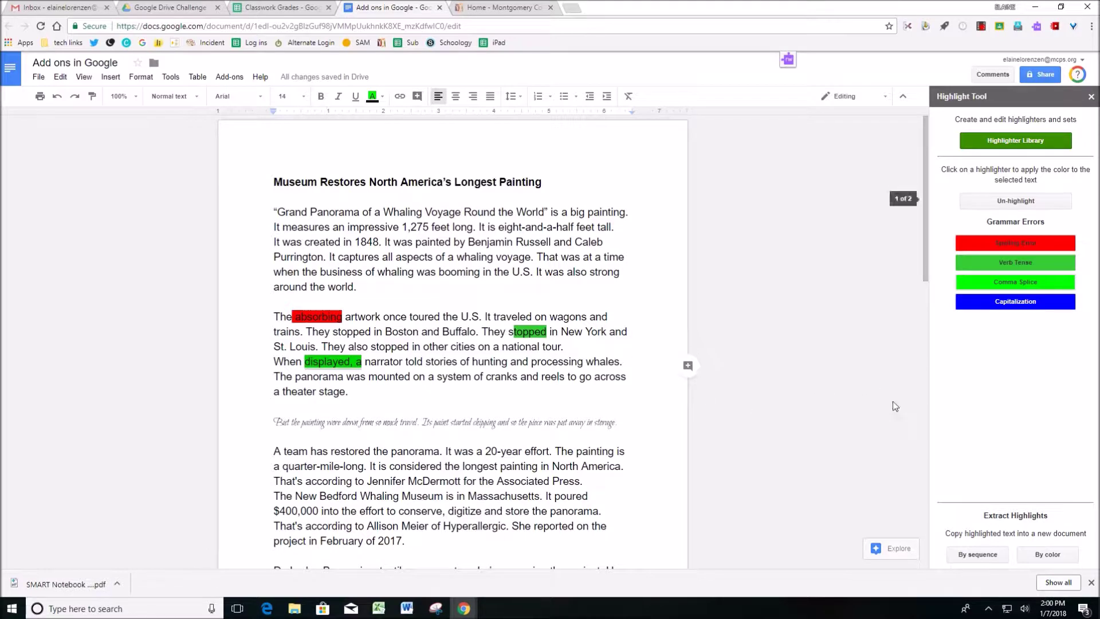
pyautogui.moveTo(507, 525); pyautogui.dragTo(443, 525)
pyautogui.click(980, 303)
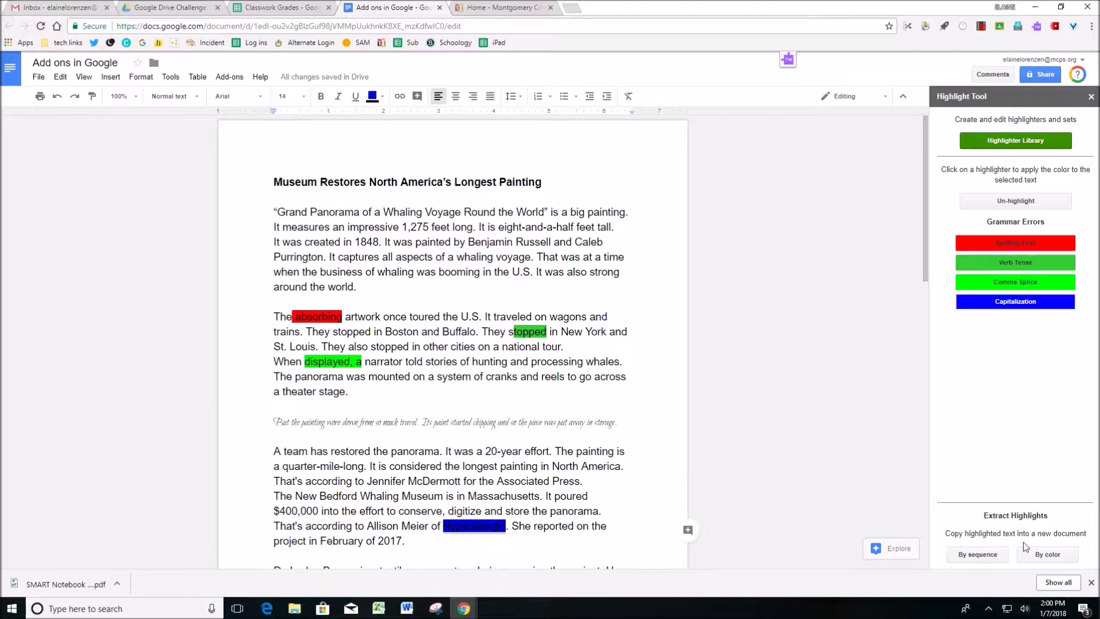
# - Extract the highlighted text by color into the current document, and review the extracted table at the document's end
pyautogui.scroll(-2, 842, 421)
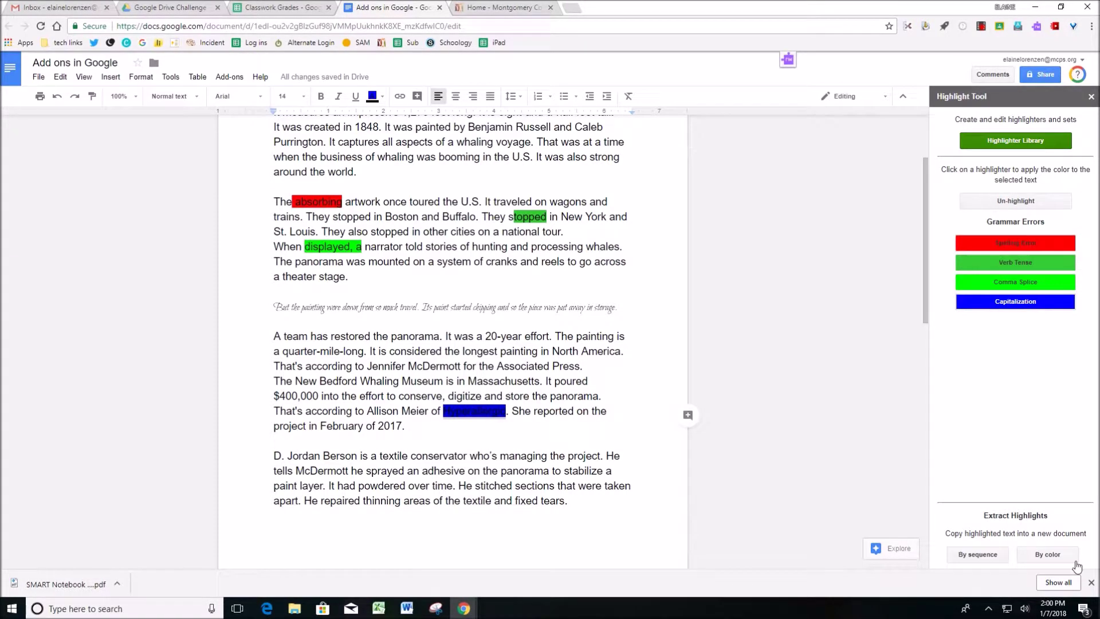
pyautogui.click(1057, 556)
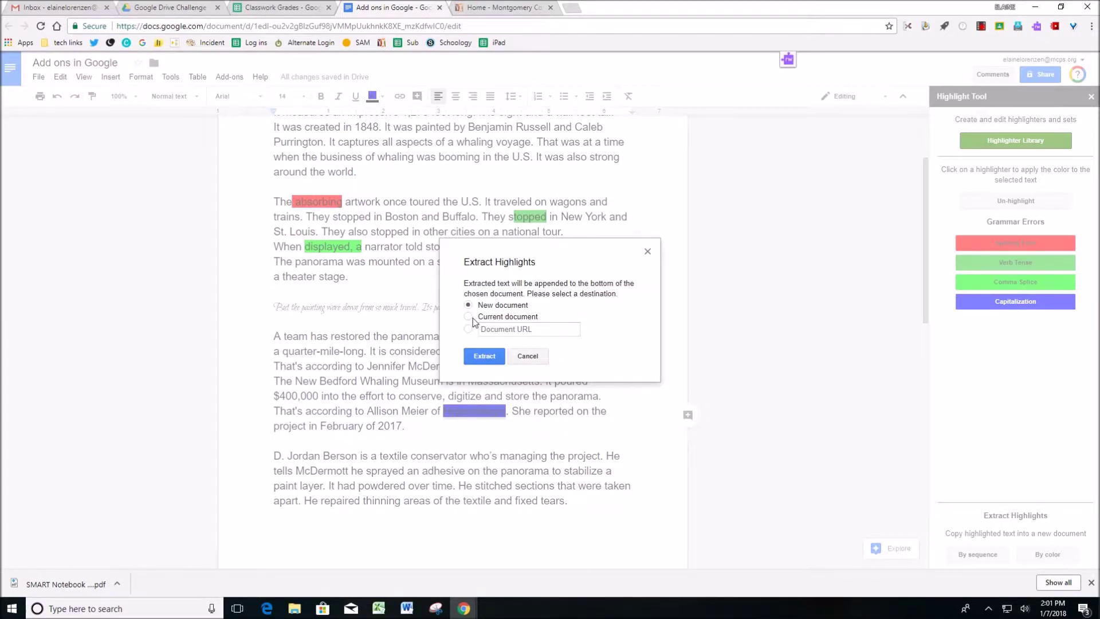
pyautogui.click(481, 357)
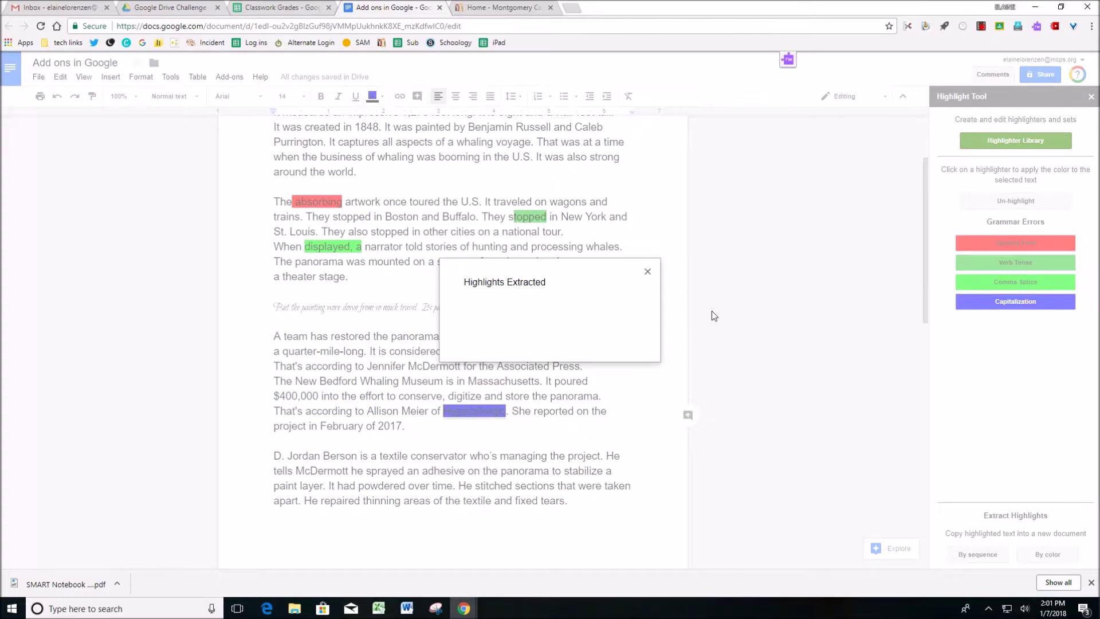
pyautogui.click(648, 273)
pyautogui.scroll(-10, 641, 328)
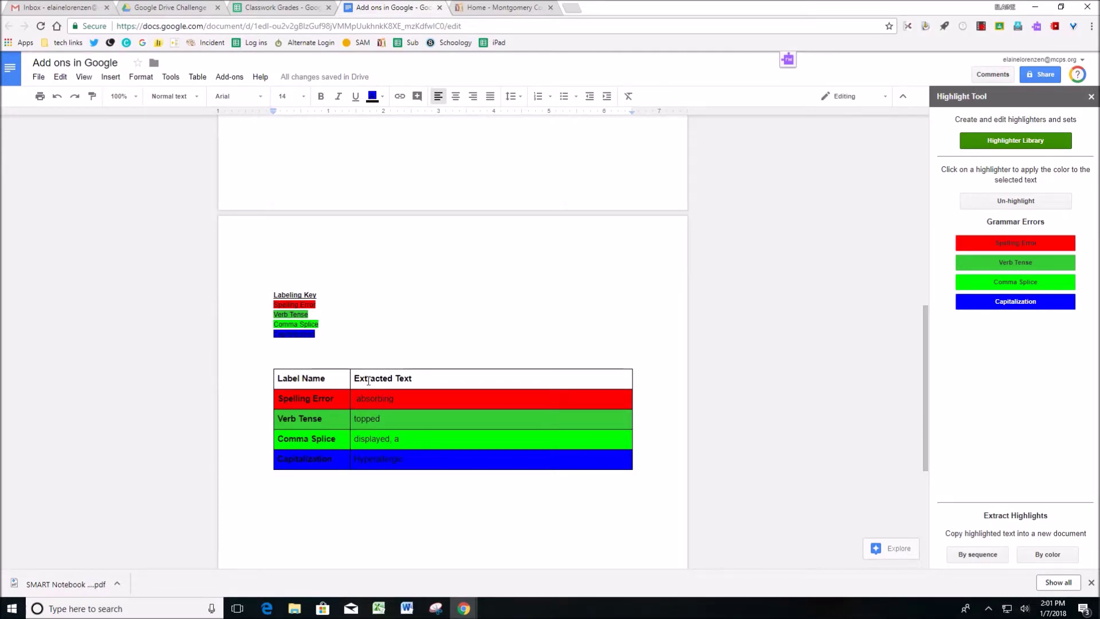
pyautogui.scroll(-2, 445, 487)
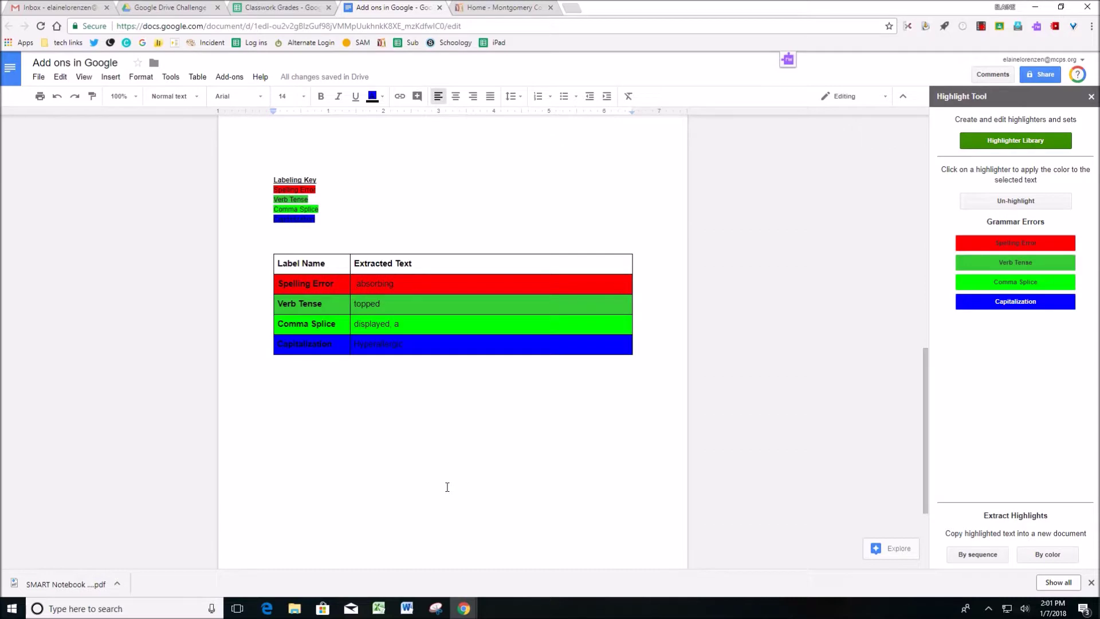
pyautogui.scroll(8, 441, 492)
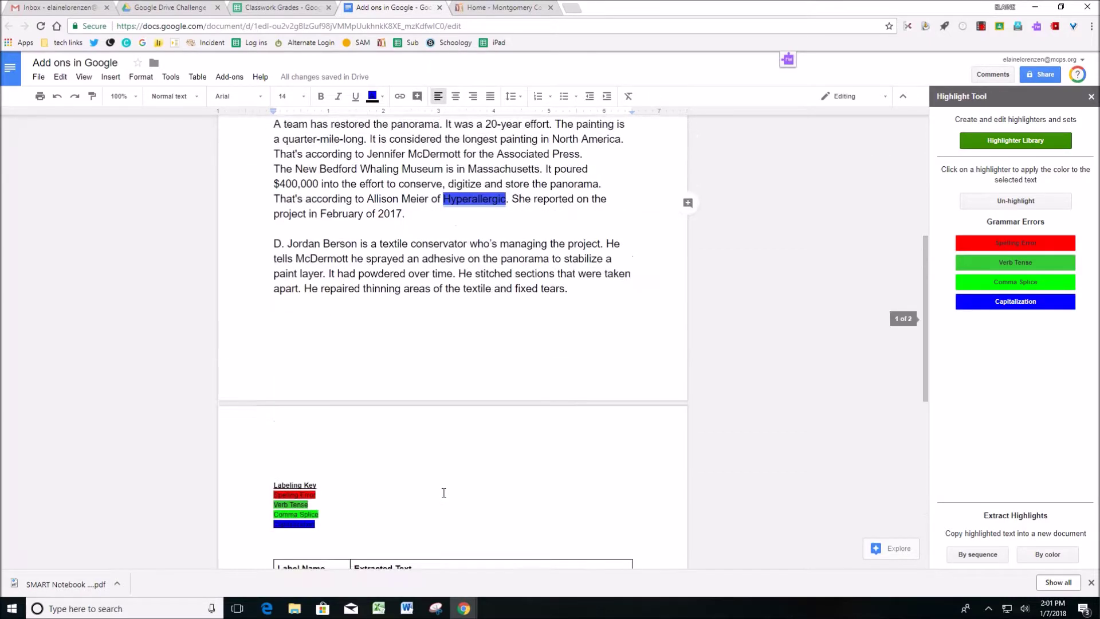
pyautogui.scroll(3, 435, 497)
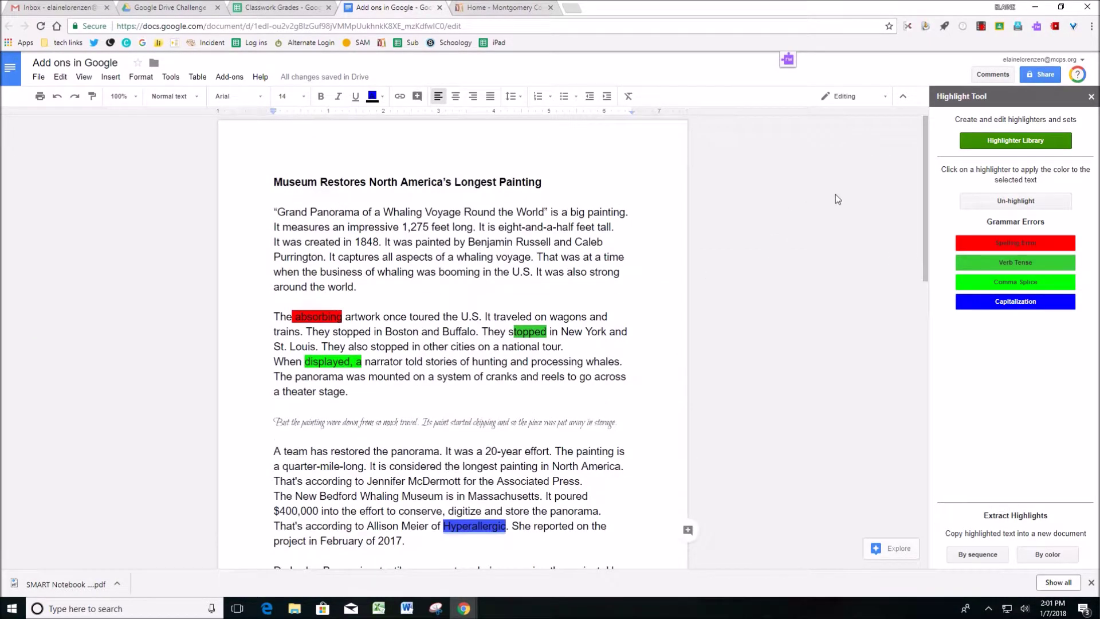
# - In the Highlighter Library, name the blank set "Fact and Opinion" and label its first highlighter "Fact"
pyautogui.click(1032, 142)
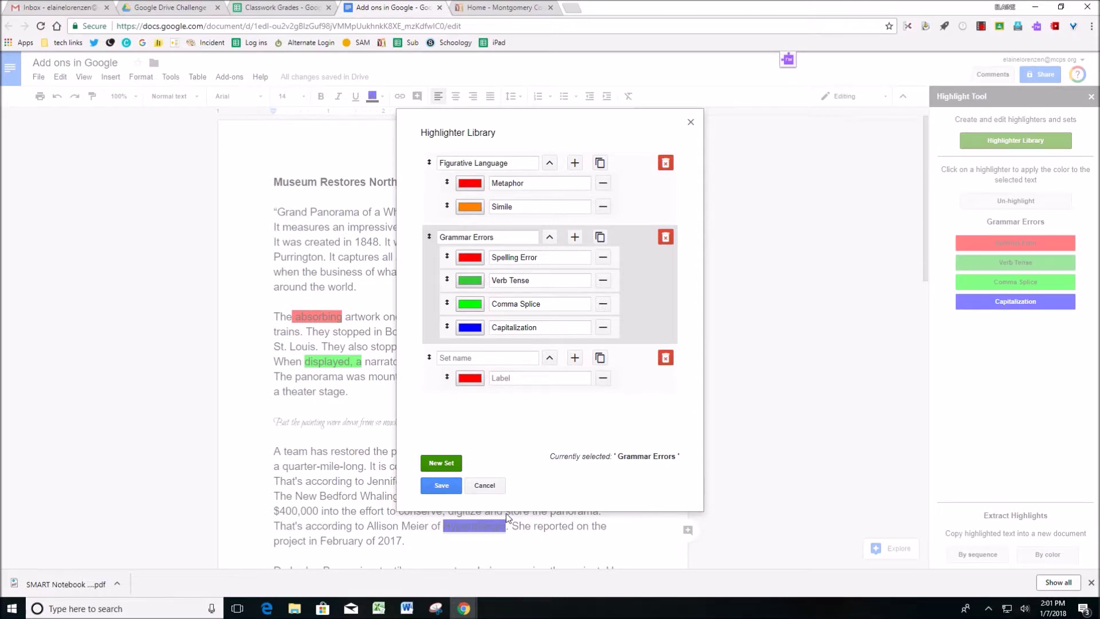
pyautogui.click(491, 357)
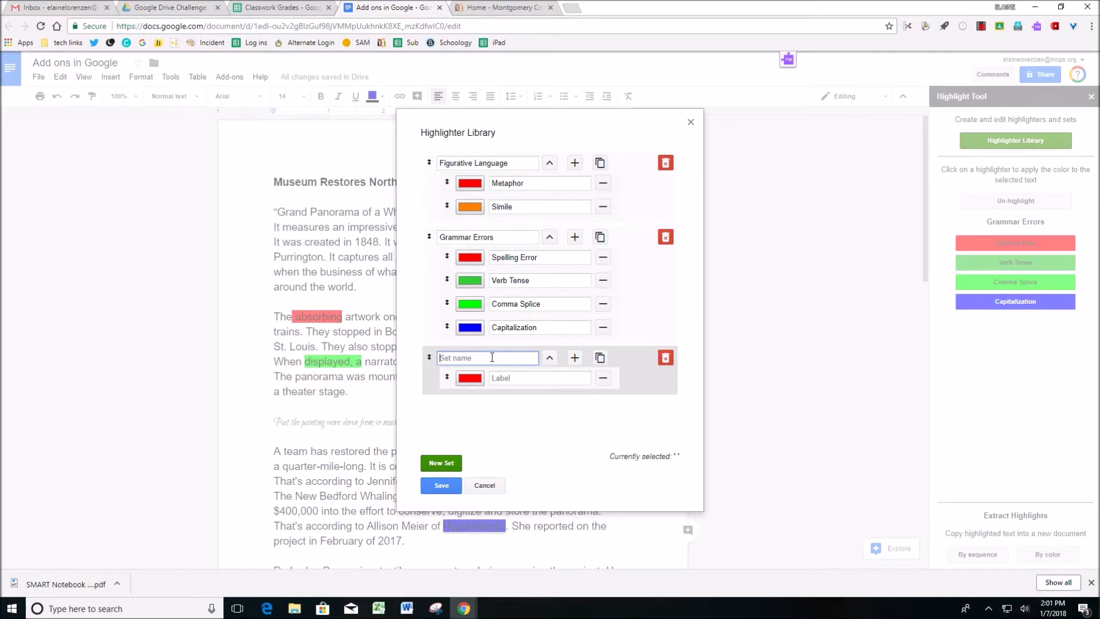
pyautogui.write('Fact and Opinion')
pyautogui.click(507, 378)
pyautogui.write('Fac')
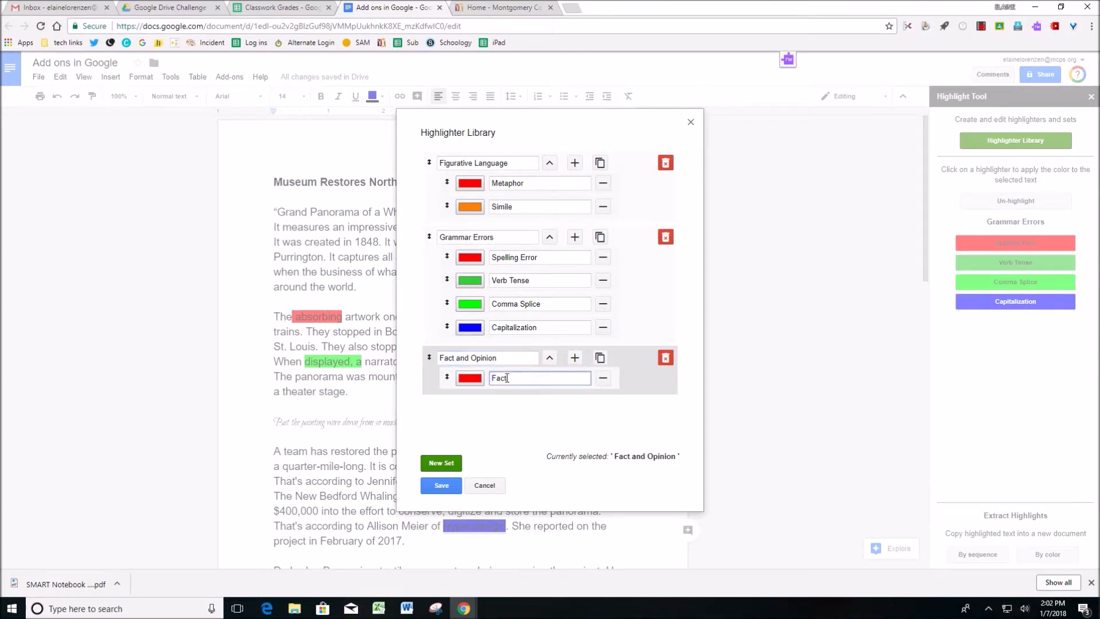
# - Set the Fact highlighter's color to yellow, add a second blank highlighter to the set, and close the library without saving
pyautogui.click(464, 380)
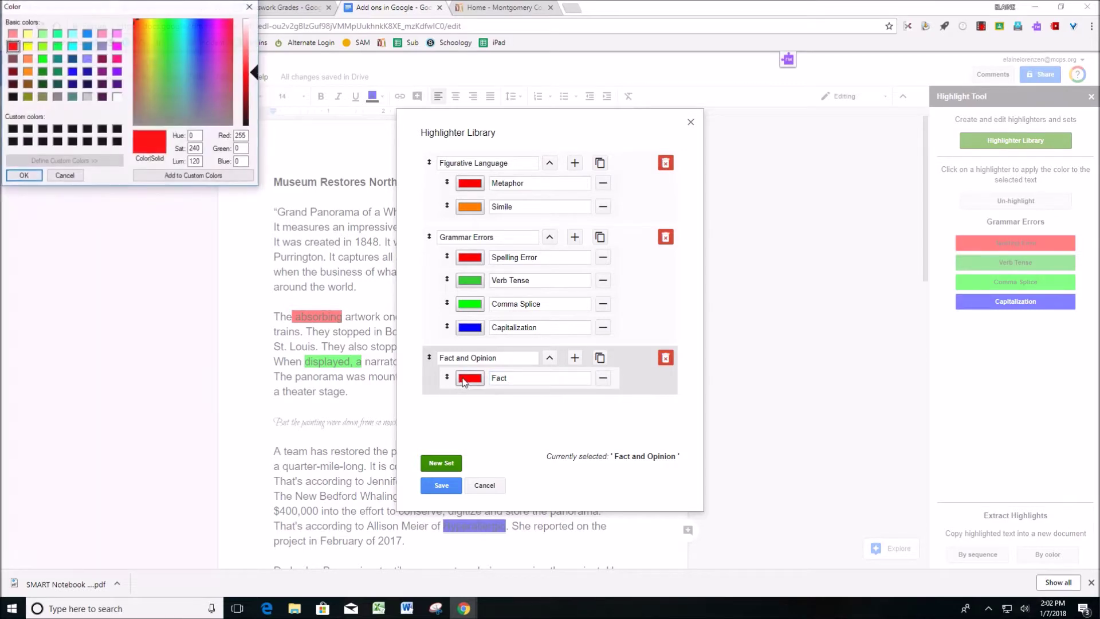
pyautogui.click(28, 48)
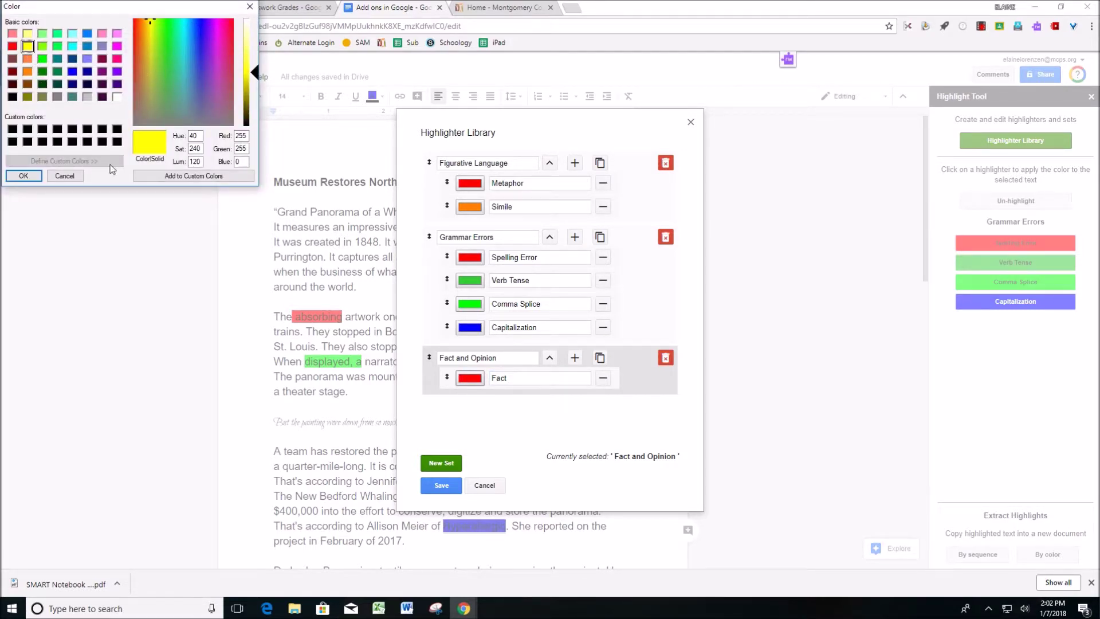
pyautogui.click(24, 177)
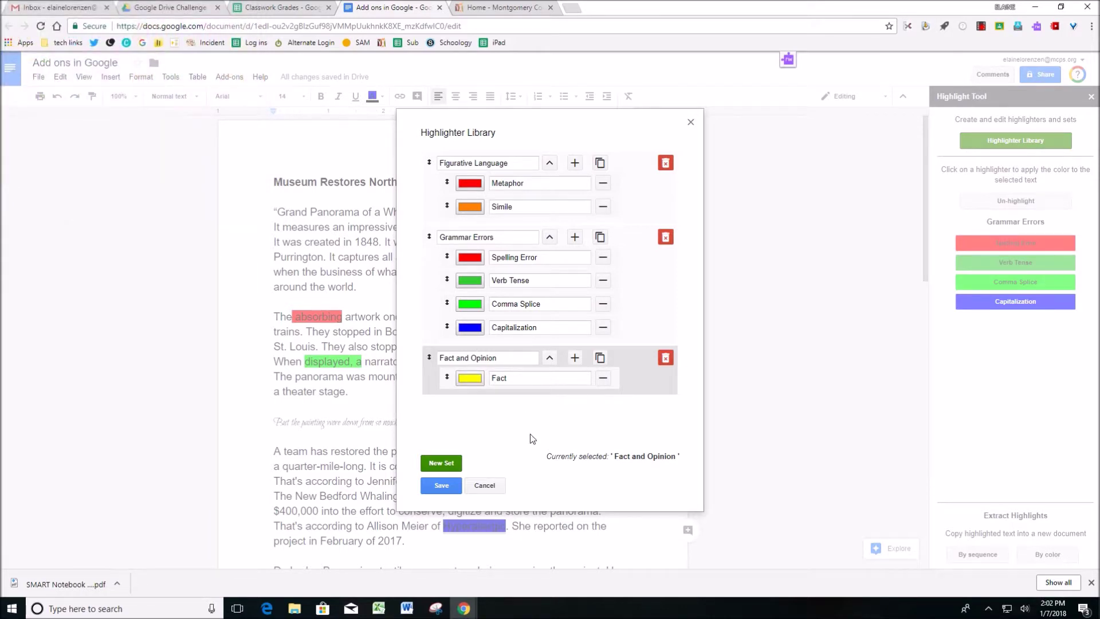
pyautogui.click(575, 357)
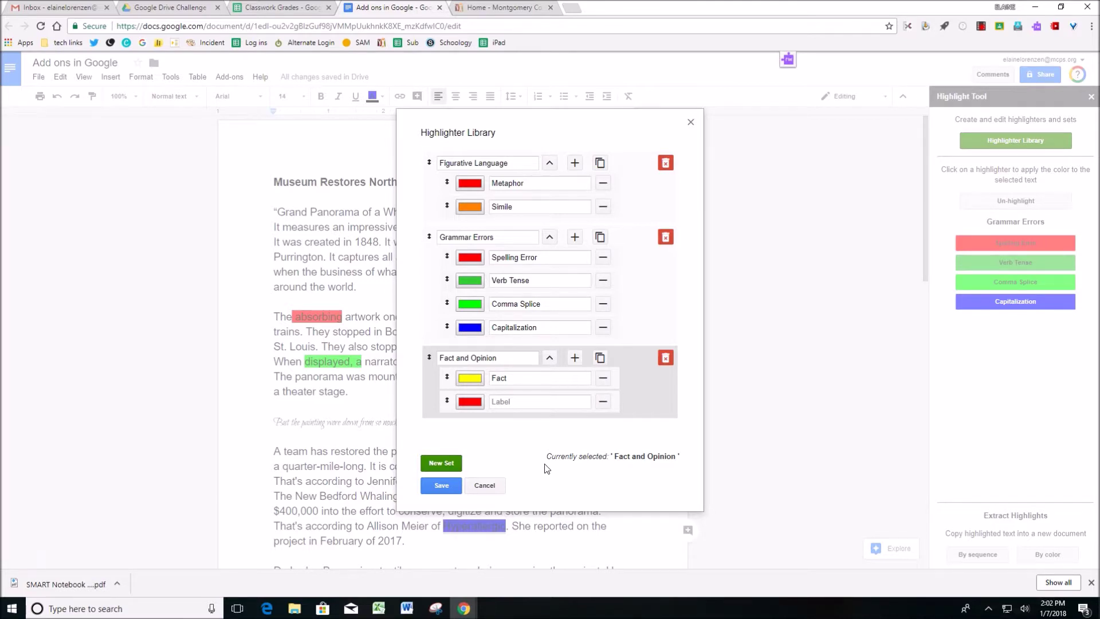
pyautogui.click(691, 123)
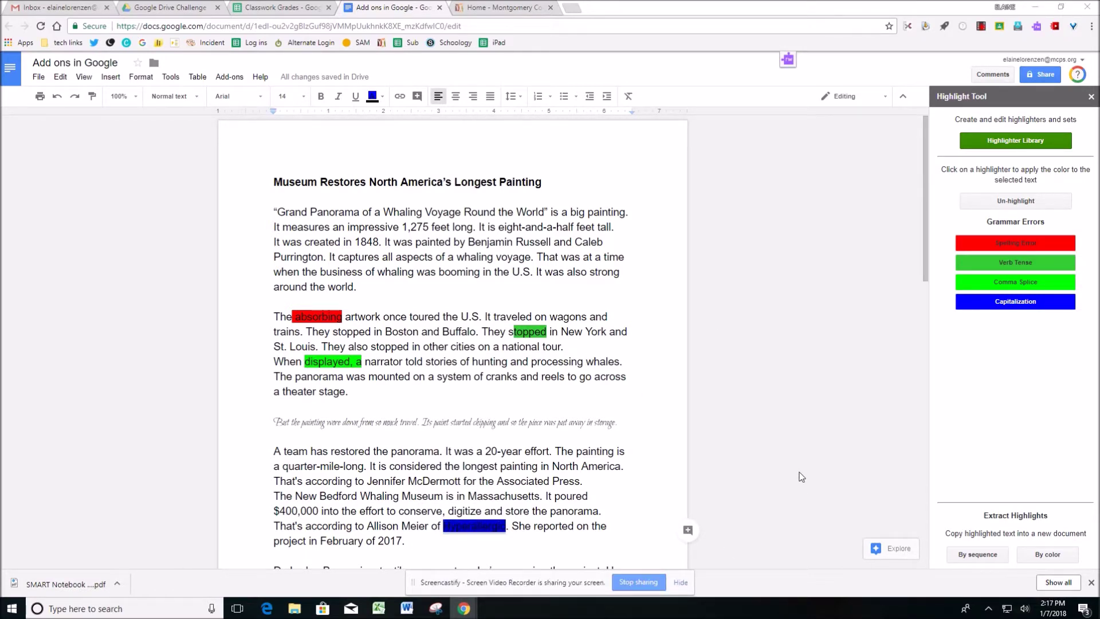
# - In the Classwork Grades spreadsheet, split the Name column into first name and last name columns with the Split Names add-on, keeping the header option
pyautogui.click(281, 8)
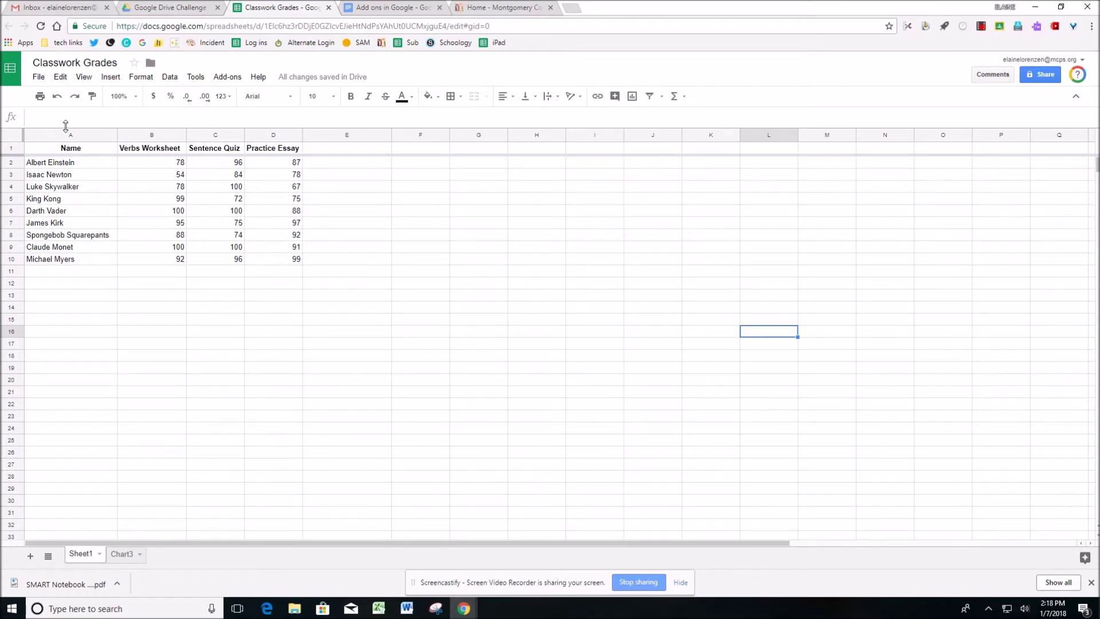
pyautogui.click(47, 135)
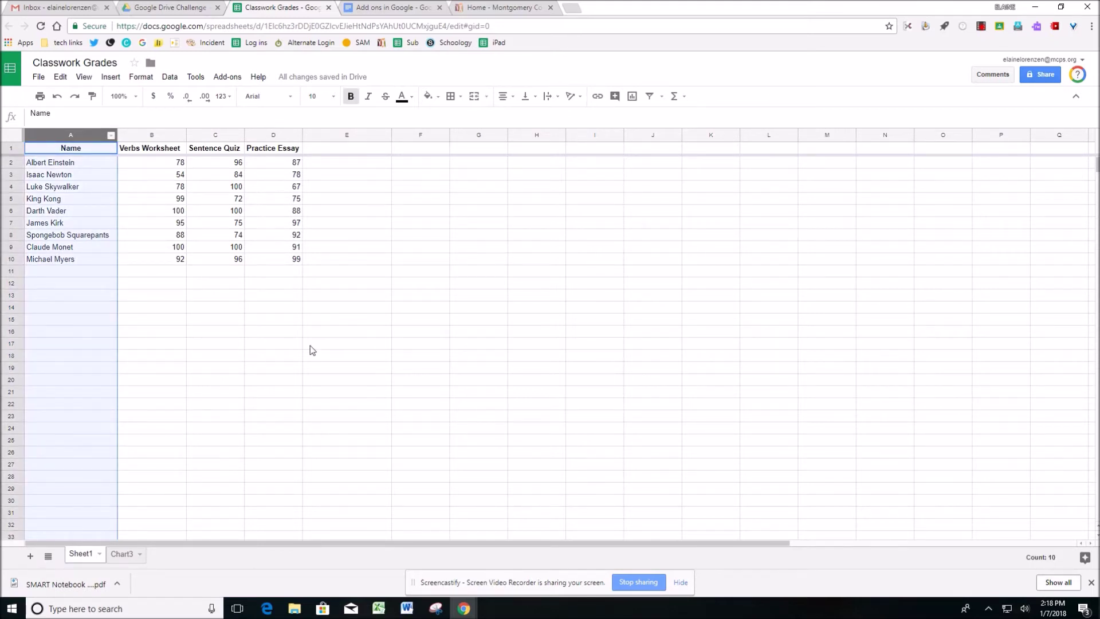
pyautogui.click(229, 80)
pyautogui.moveTo(249, 155)
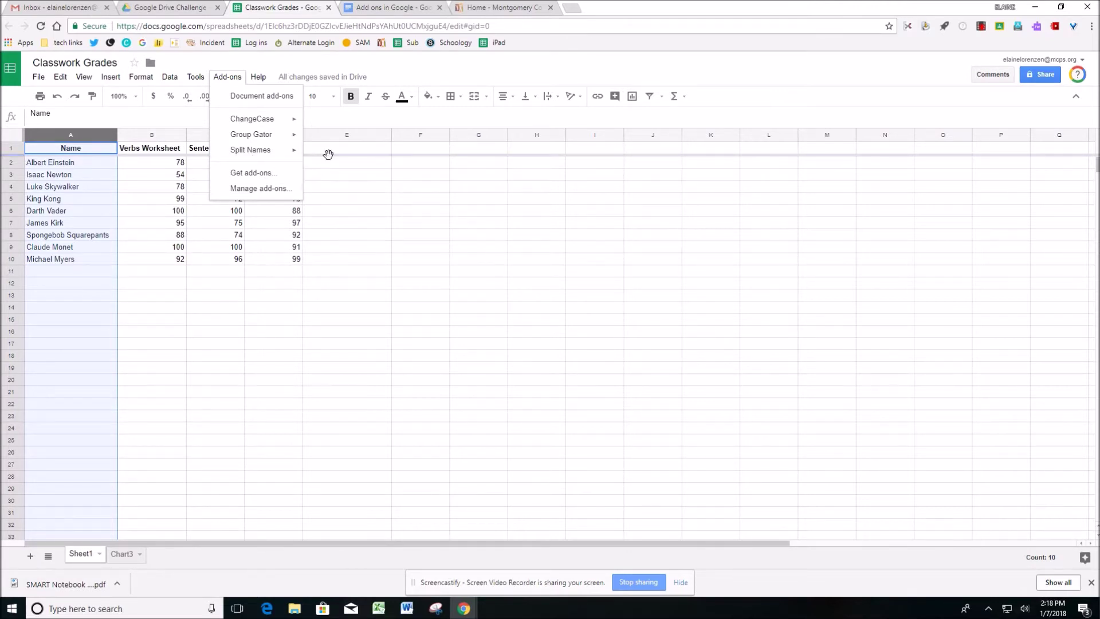
pyautogui.click(335, 161)
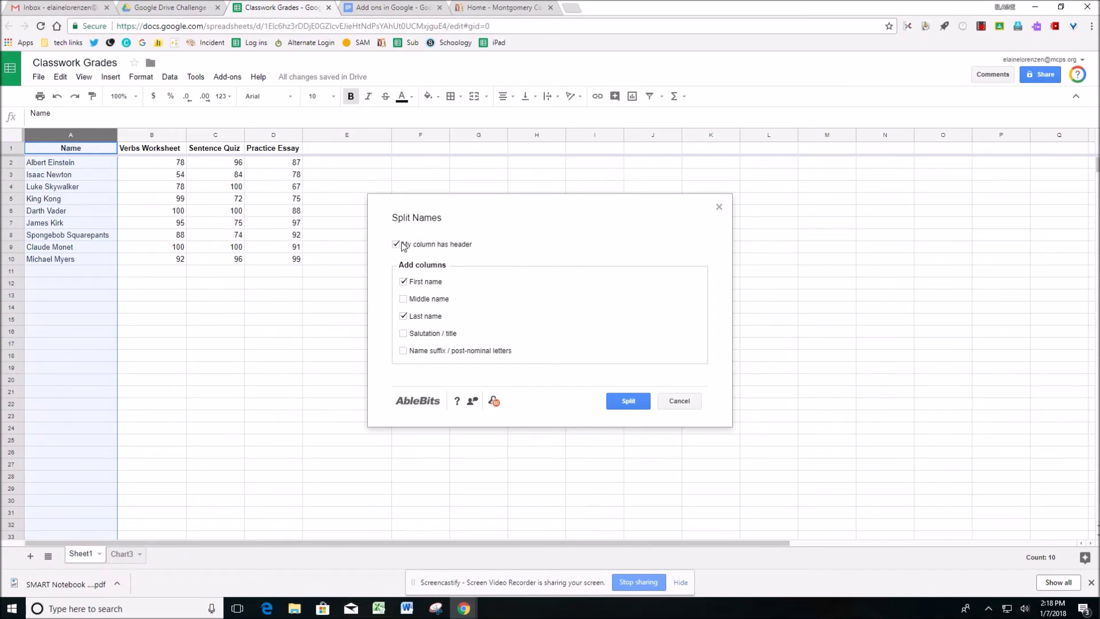
pyautogui.click(633, 405)
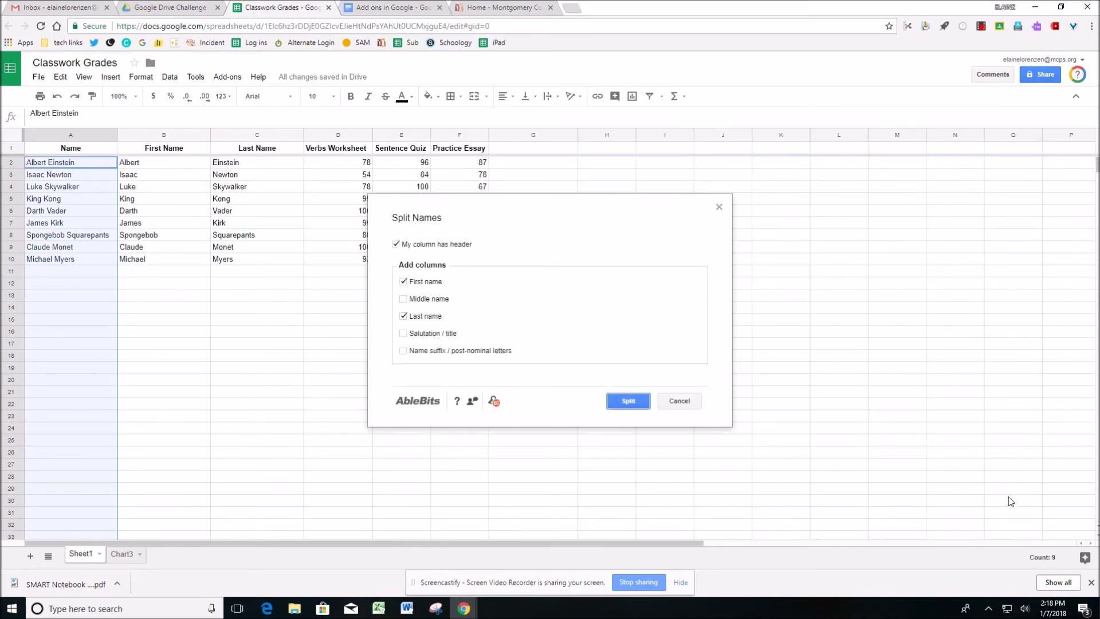
pyautogui.click(719, 207)
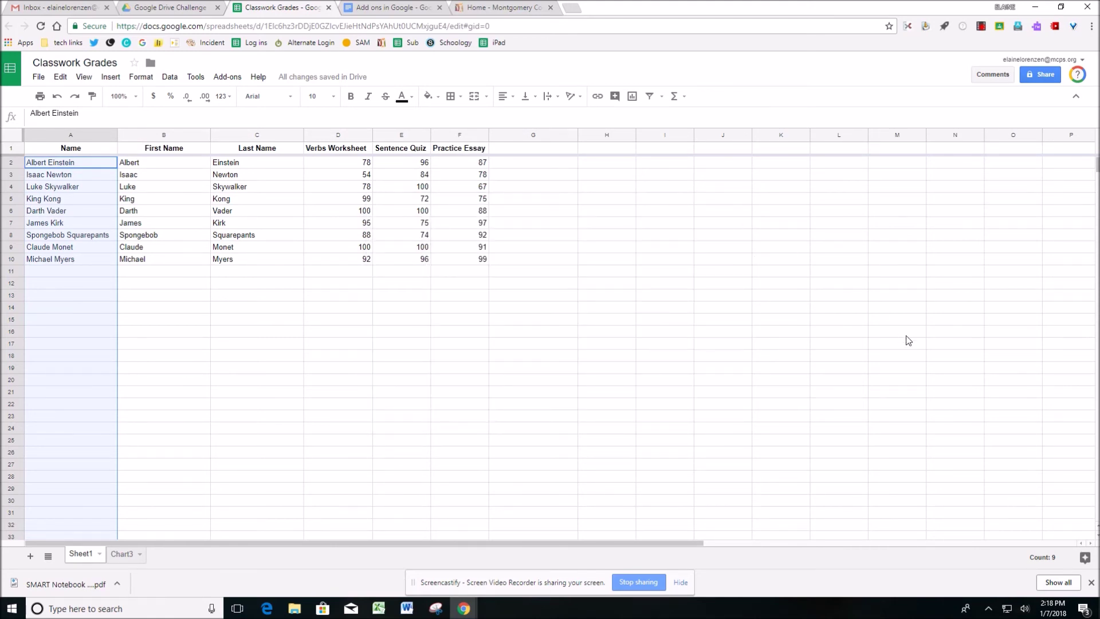